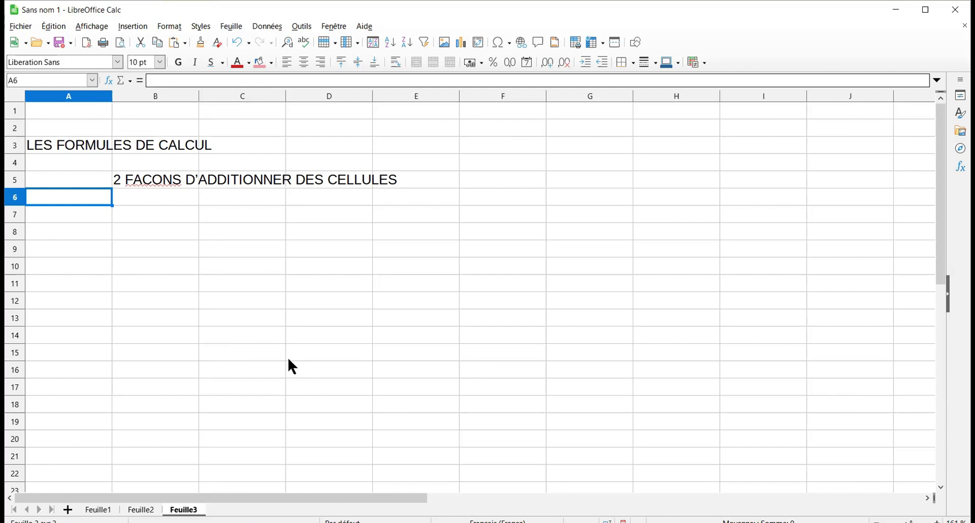
# Enter the heading Alimentation in B8, with auchan in B9 and its amount 23 in C9.
pyautogui.click(155, 235)
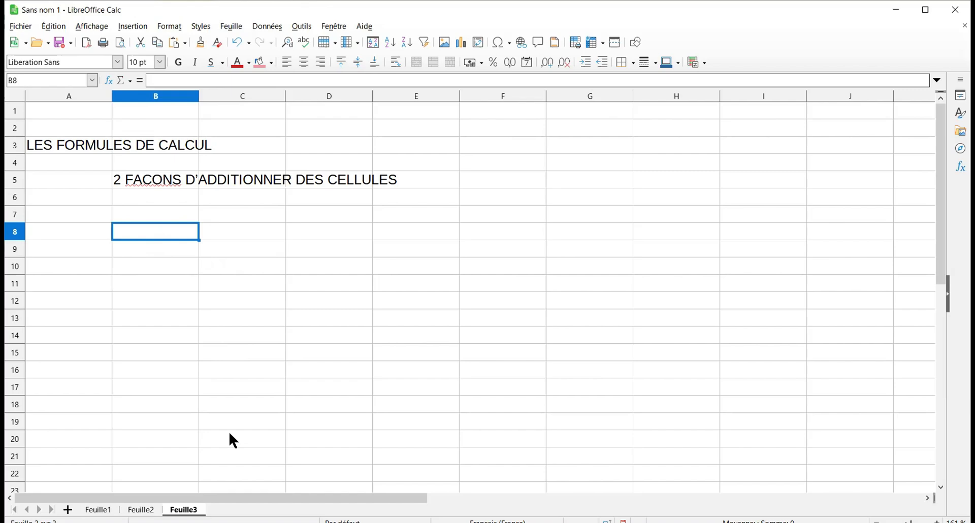
pyautogui.write('Alimentation')
pyautogui.press('Return')
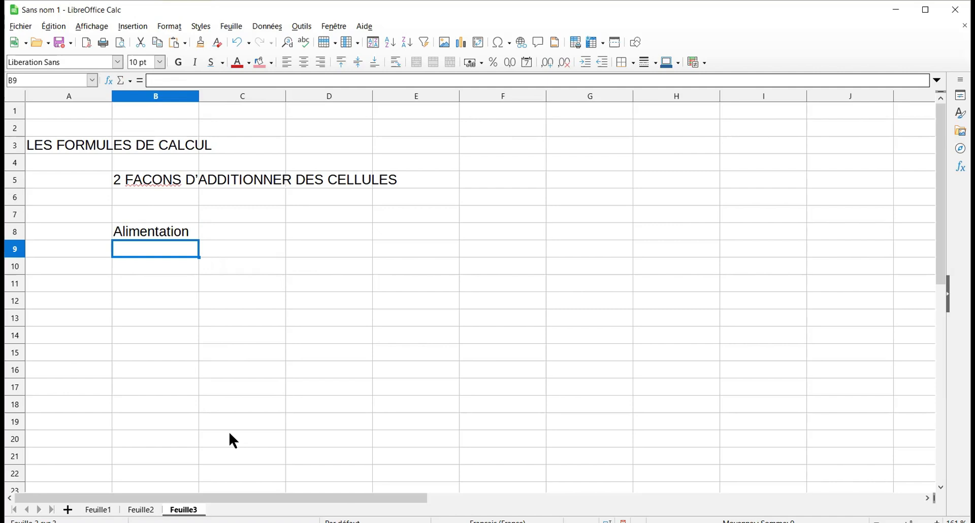
pyautogui.write('auchen')
pyautogui.press('Tab')
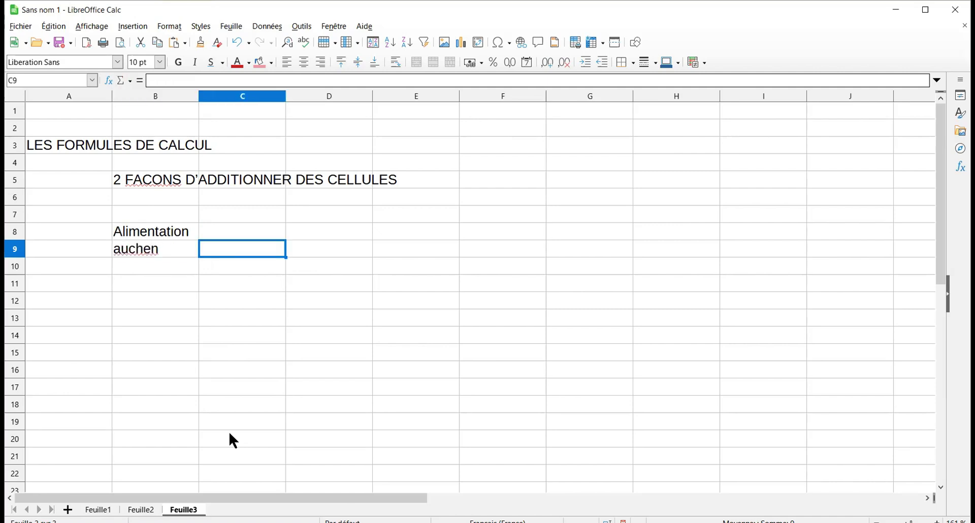
pyautogui.press('Left')
pyautogui.write('auchan')
pyautogui.press('Tab')
pyautogui.write('23')
pyautogui.press('Return')
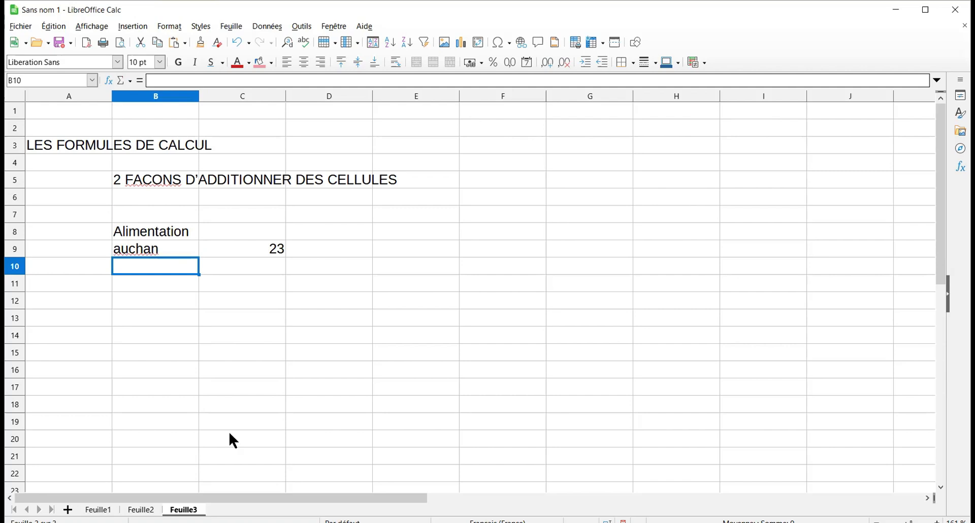
# Add the Alimentation expenses carrefour with 56 in row 10 and boucherie with 89 in row 11.
pyautogui.write('carrefour')
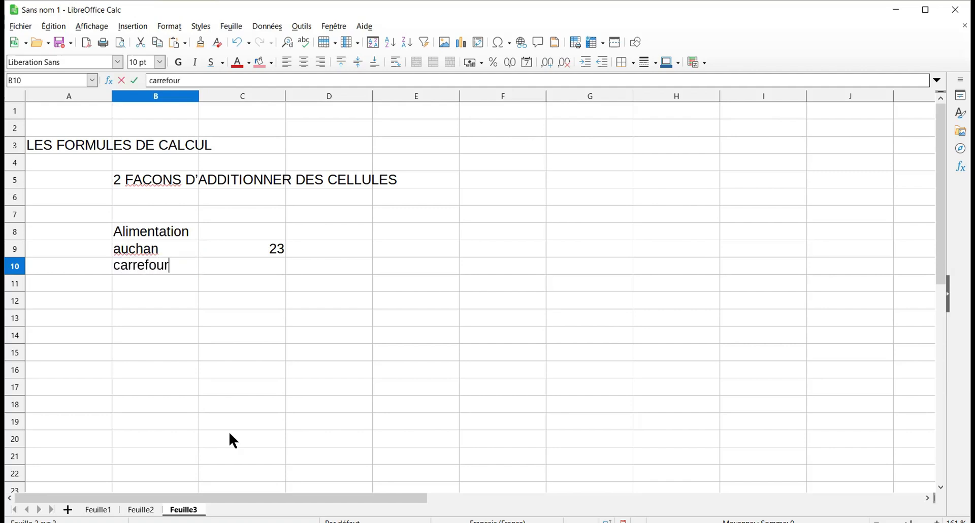
pyautogui.press('Tab')
pyautogui.write('56')
pyautogui.press('Return')
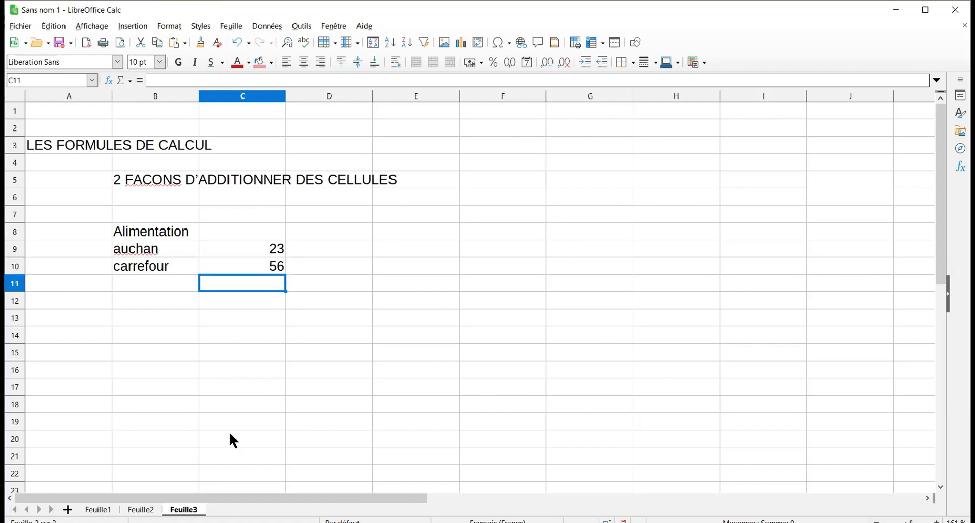
pyautogui.press('Left')
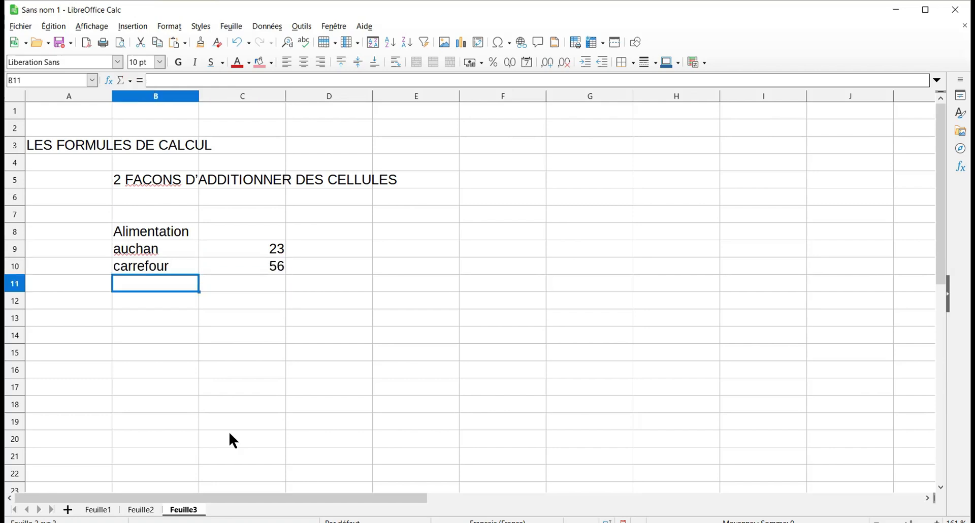
pyautogui.write('boucherie')
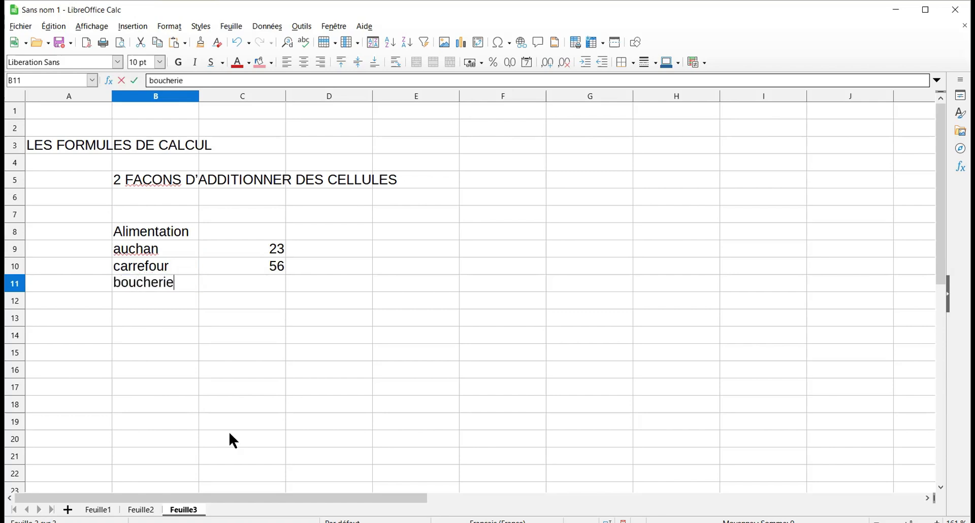
pyautogui.press('Tab')
pyautogui.write('89')
pyautogui.press('Return')
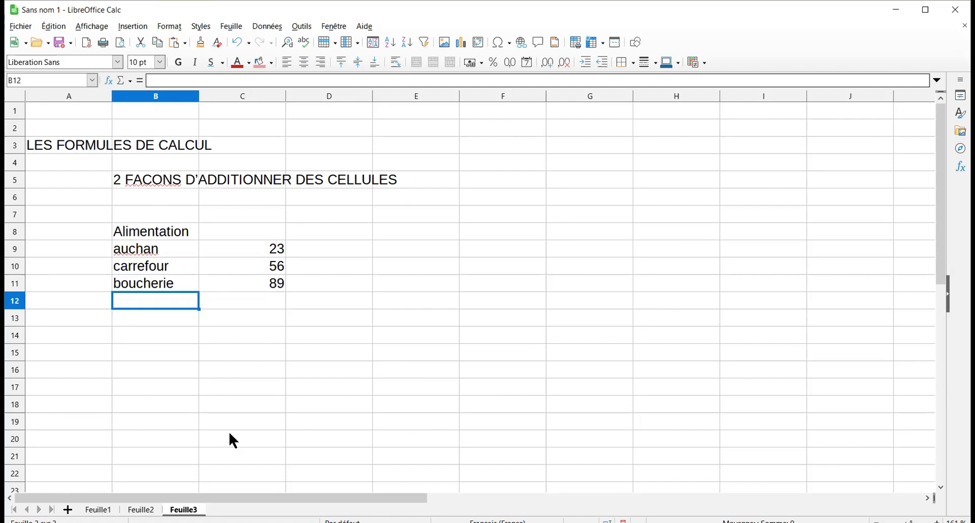
# Add the expense boulangerie in B12 with the amount 7 in C12.
pyautogui.write('boul')
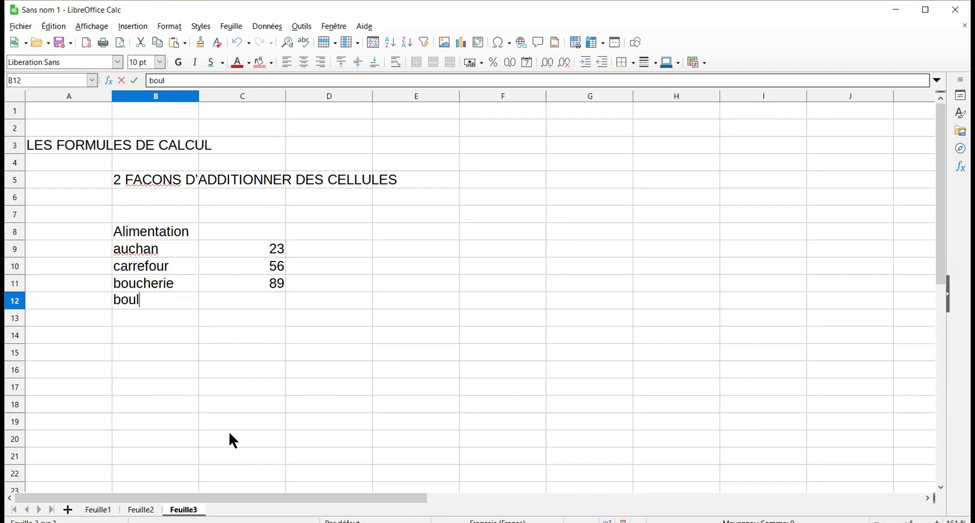
pyautogui.write('angerie')
pyautogui.press('Tab')
pyautogui.write('7')
pyautogui.press('Return')
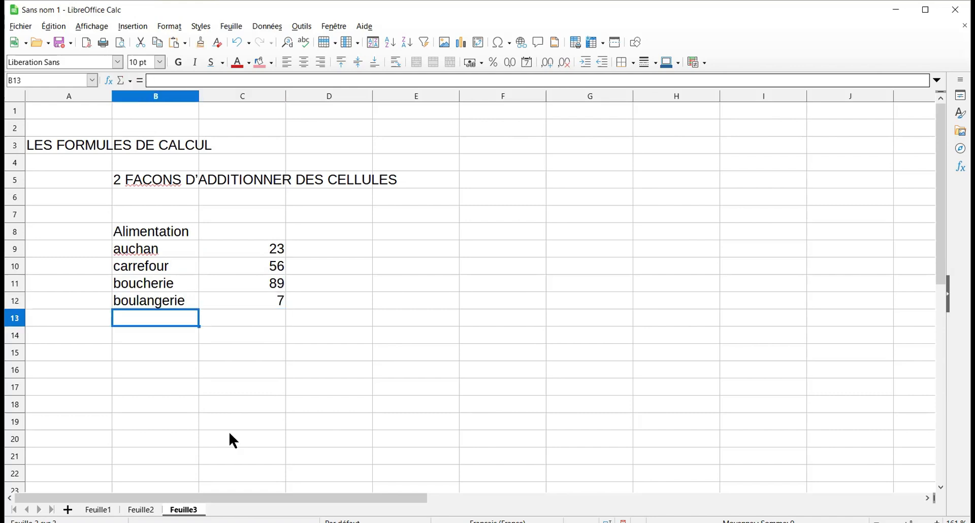
# Enter the heading Habillement in B15, leaving two empty rows below the Alimentation list.
pyautogui.press('Down')
pyautogui.press('Down')
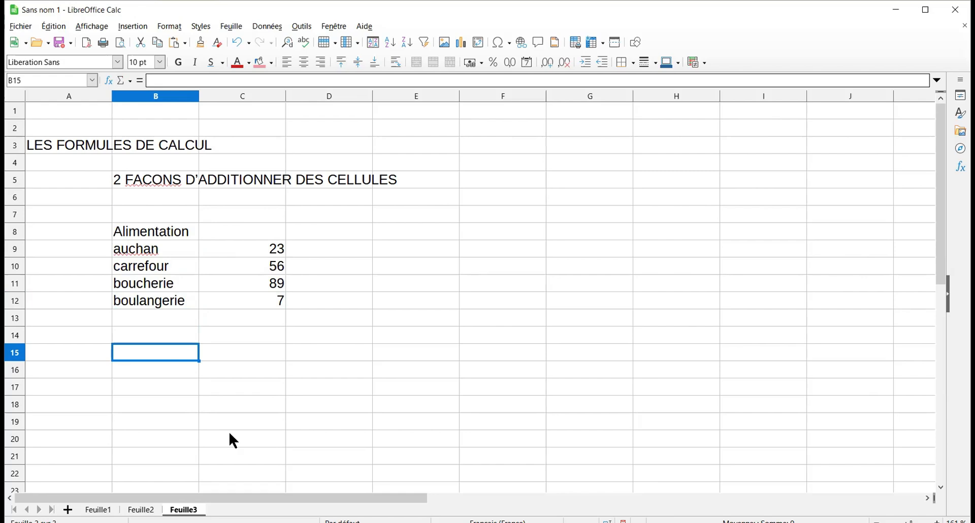
pyautogui.write('V')
pyautogui.press('BackSpace')
pyautogui.write('H')
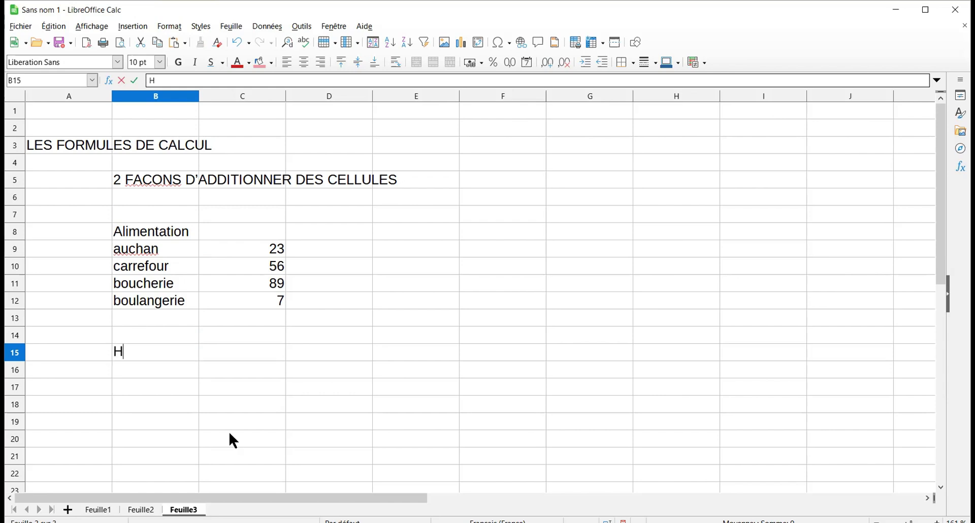
pyautogui.write('abillement')
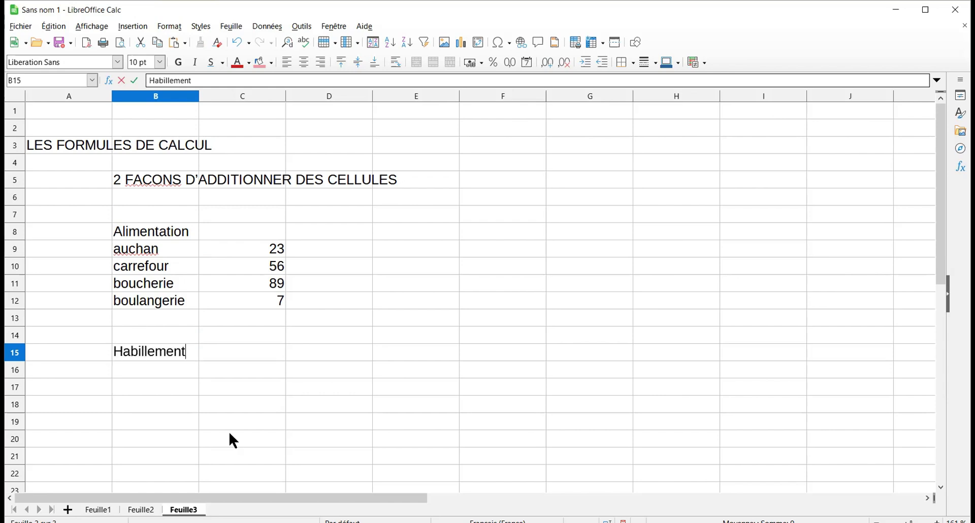
pyautogui.press('Return')
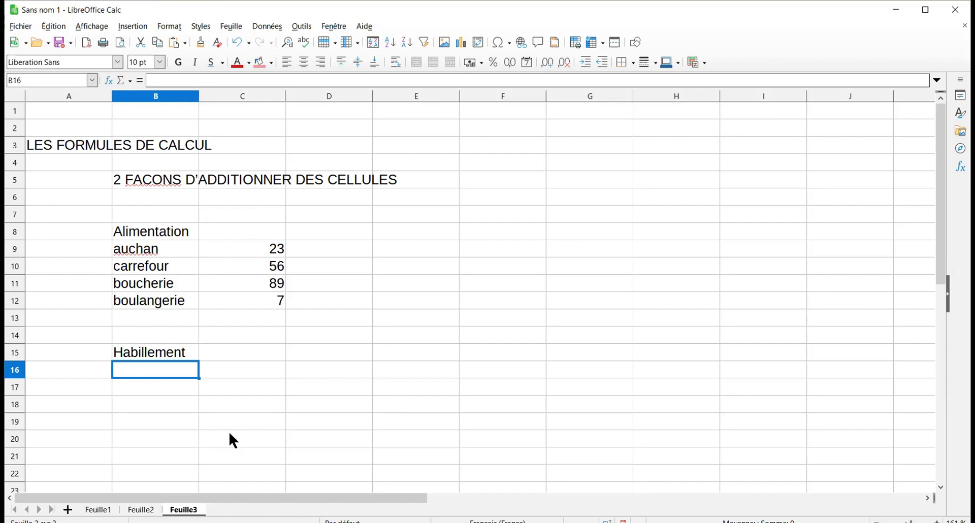
# List the Habillement expenses Veture with 154 in row 16 and chaussure with 230 in row 17.
pyautogui.write('Veture')
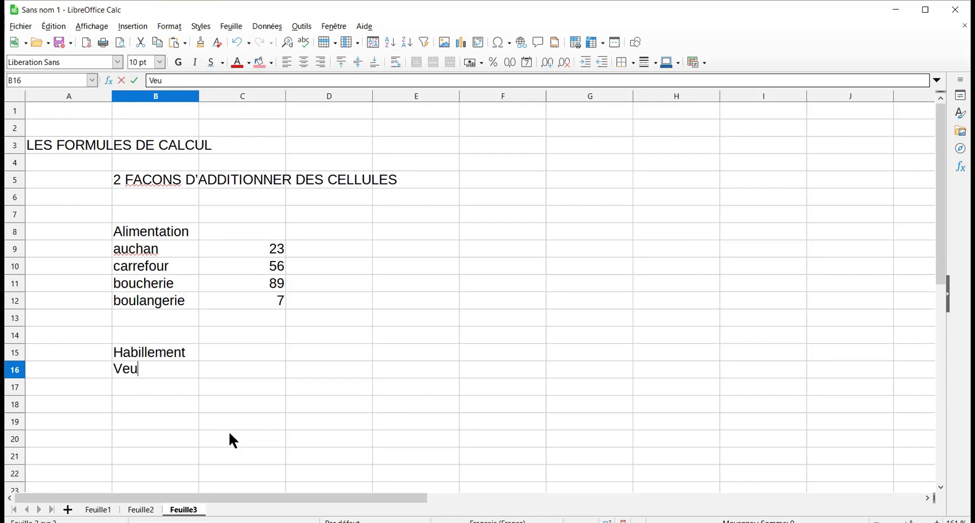
pyautogui.press('Tab')
pyautogui.write('154')
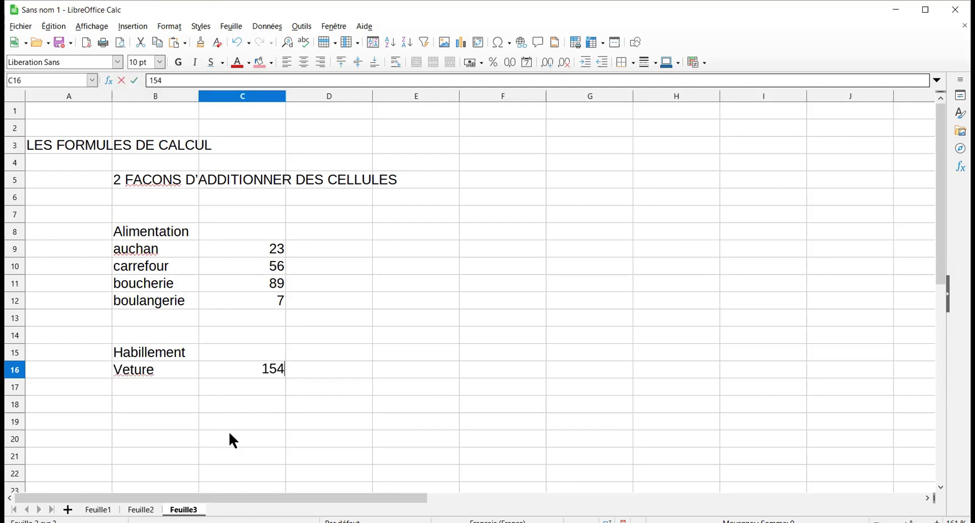
pyautogui.press('Return')
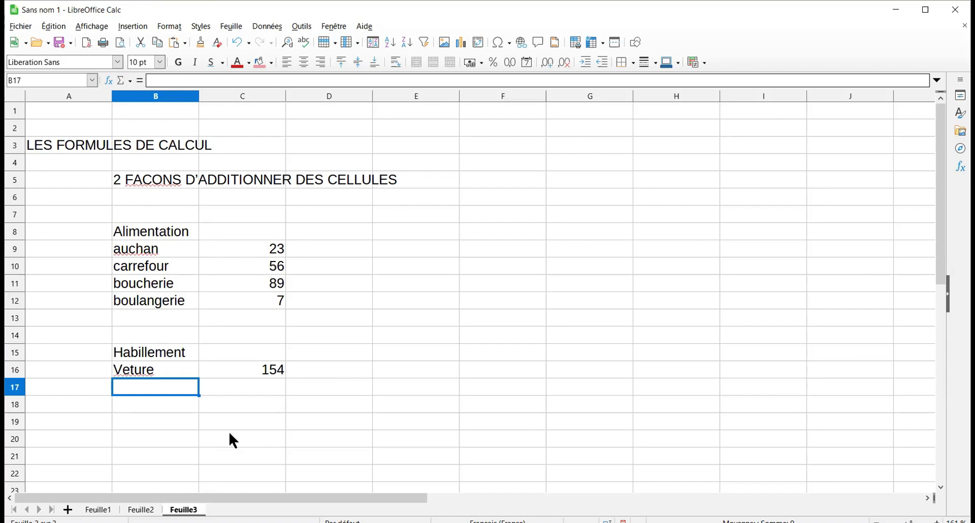
pyautogui.write('chaussure')
pyautogui.press('Tab')
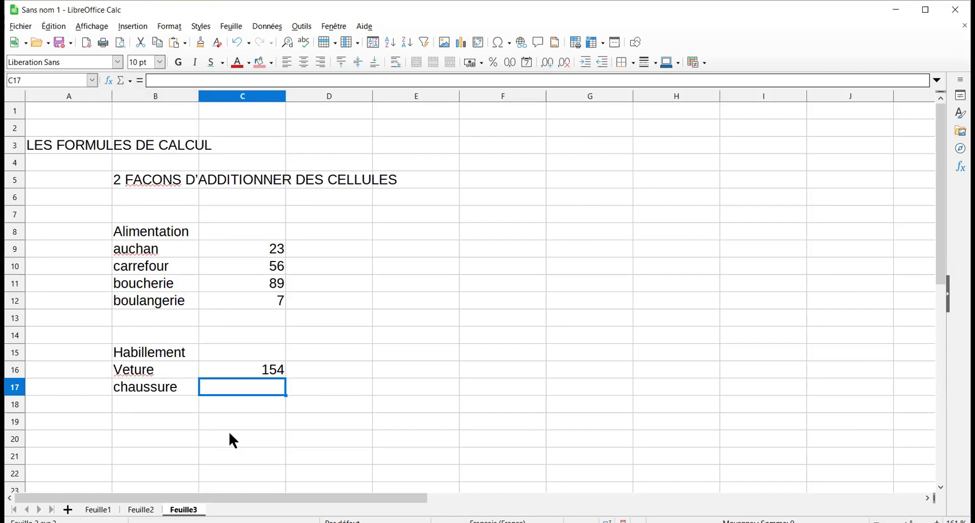
pyautogui.write('230')
pyautogui.press('Down')
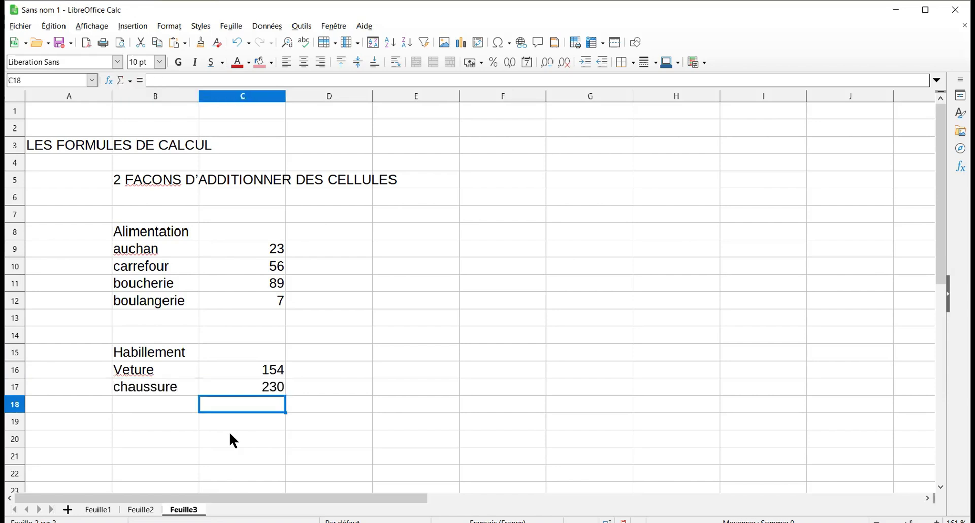
pyautogui.press('Up')
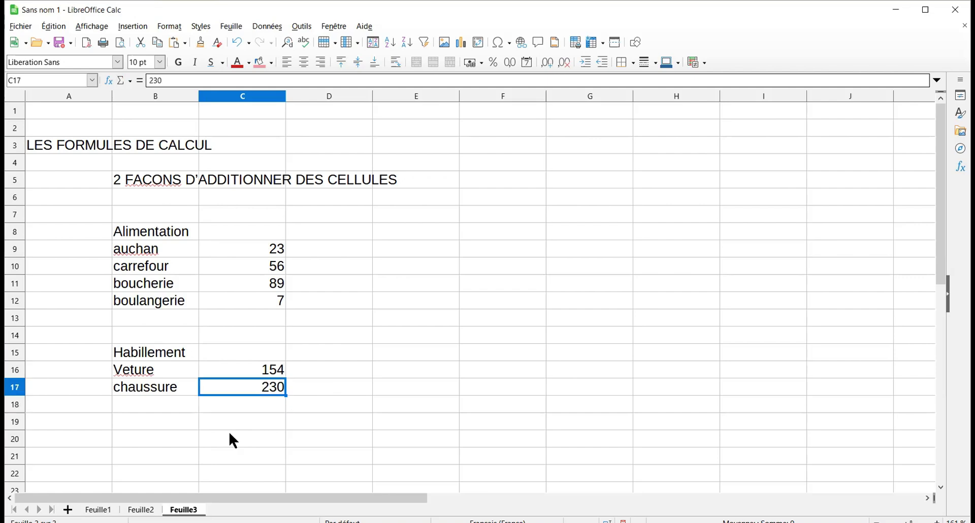
# Total the Alimentation amounts in C8 with the formula =C9+C10+C11+C12, accepting the proposed correction of the extra plus sign.
pyautogui.click(275, 235)
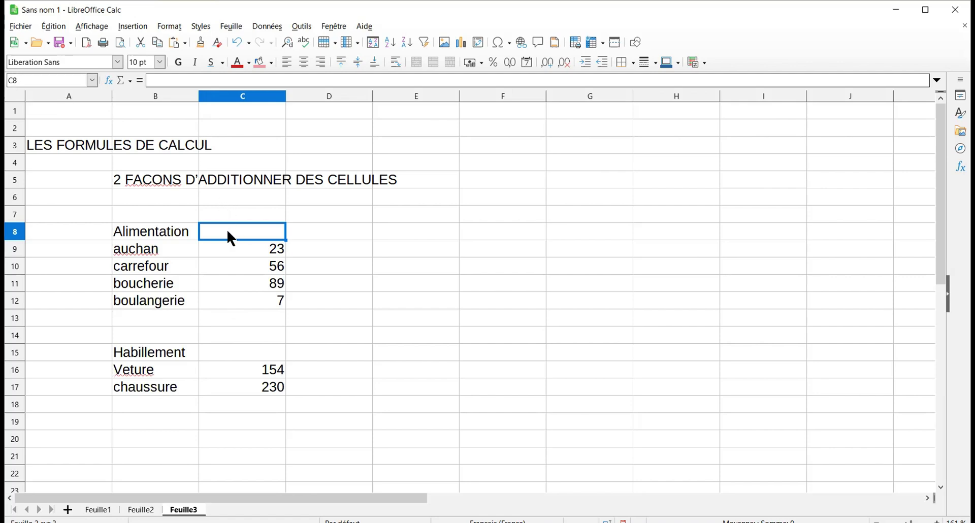
pyautogui.write('=')
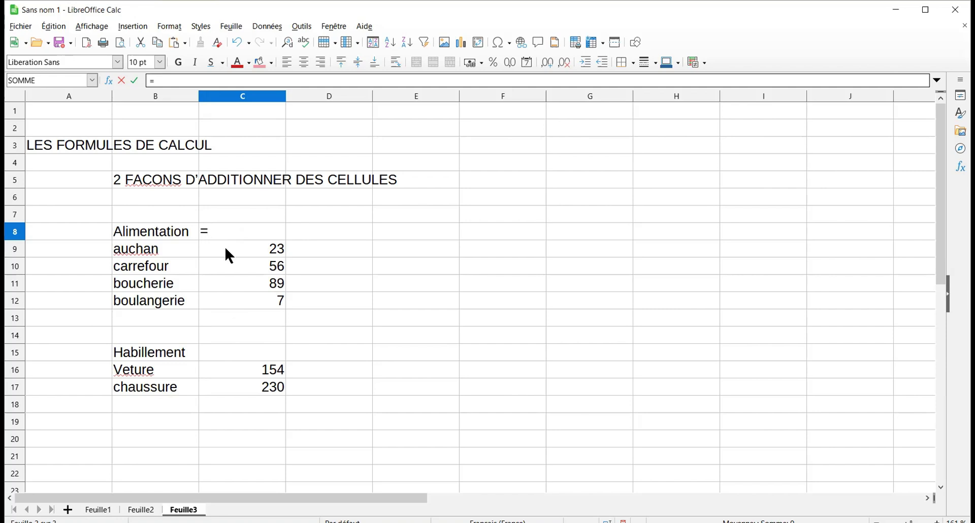
pyautogui.click(225, 248)
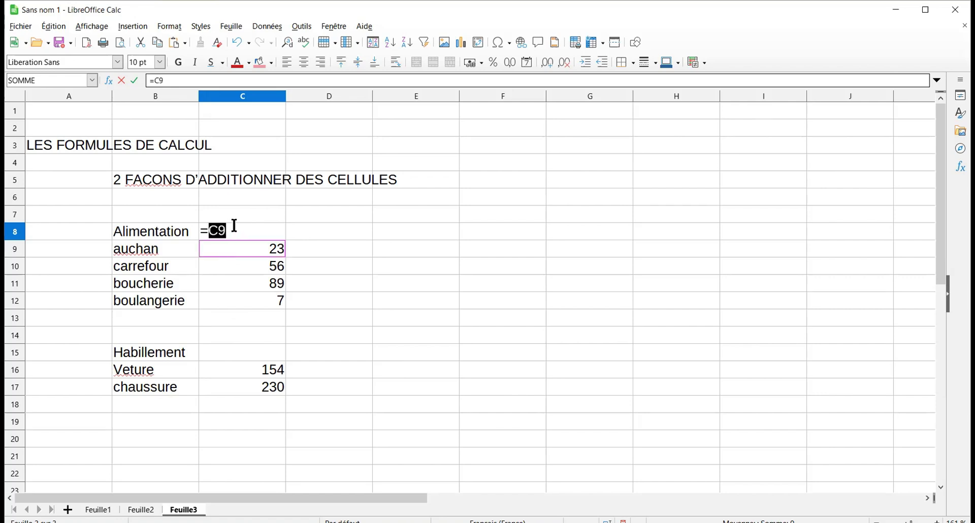
pyautogui.click(237, 230)
pyautogui.write('+')
pyautogui.click(237, 262)
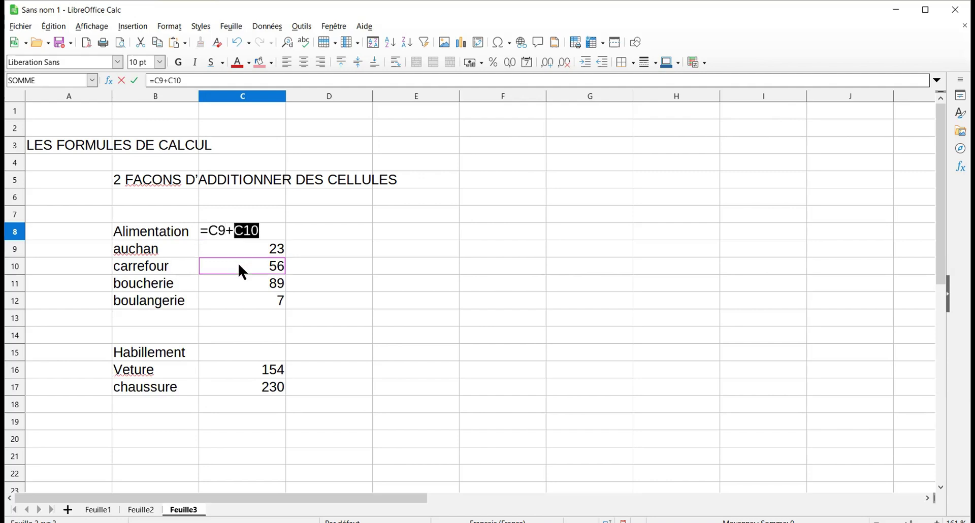
pyautogui.write('+')
pyautogui.click(239, 280)
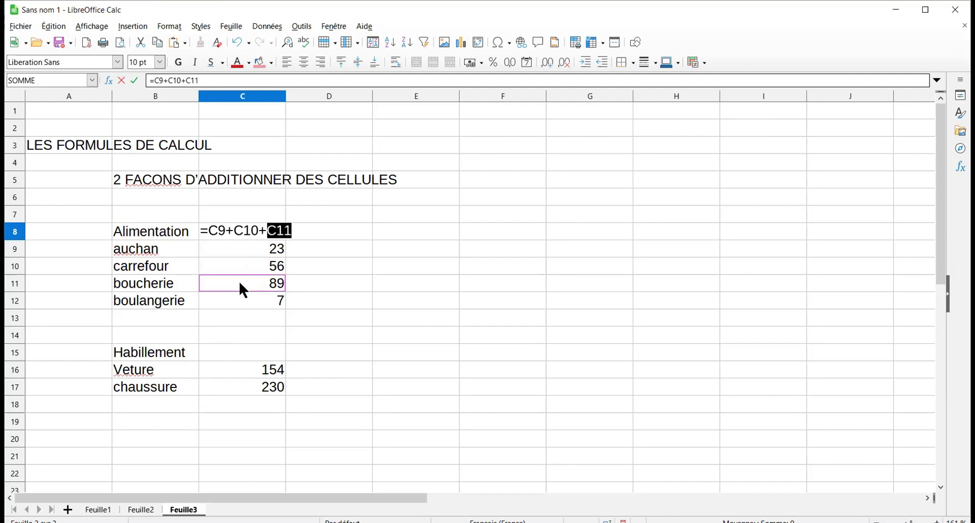
pyautogui.write('+')
pyautogui.click(238, 296)
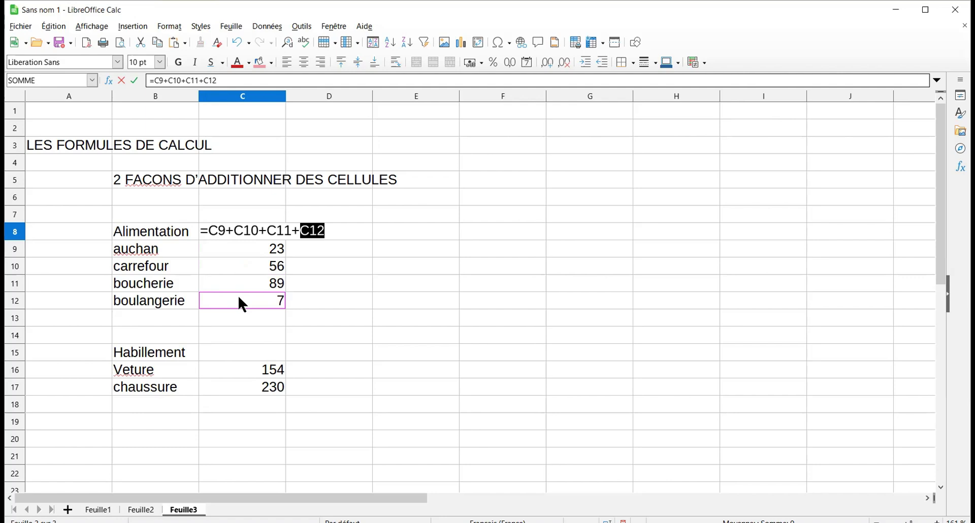
pyautogui.write('+')
pyautogui.press('Return')
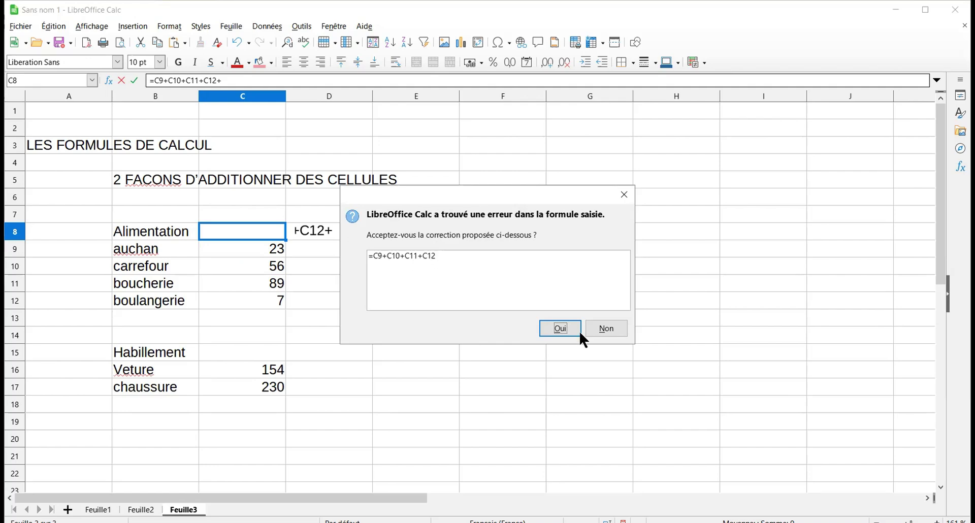
pyautogui.click(561, 329)
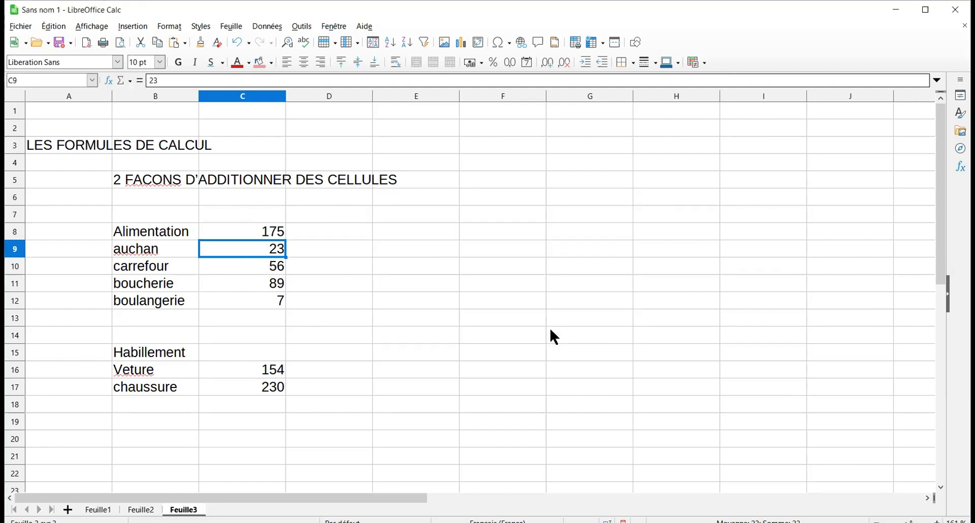
pyautogui.click(267, 238)
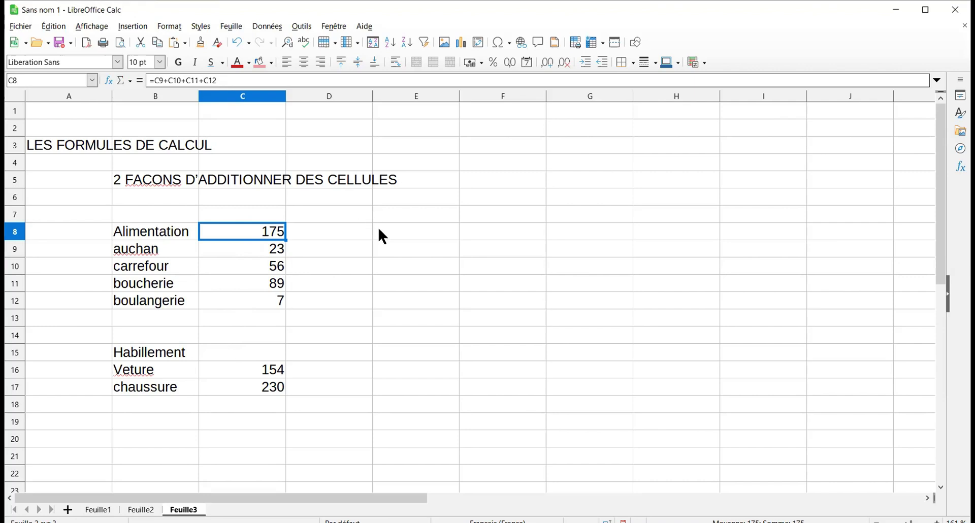
# Write the explanatory text " =cellule 1 + cellule 2 + cellule 3 + ....." in E8, starting with a space.
pyautogui.click(386, 239)
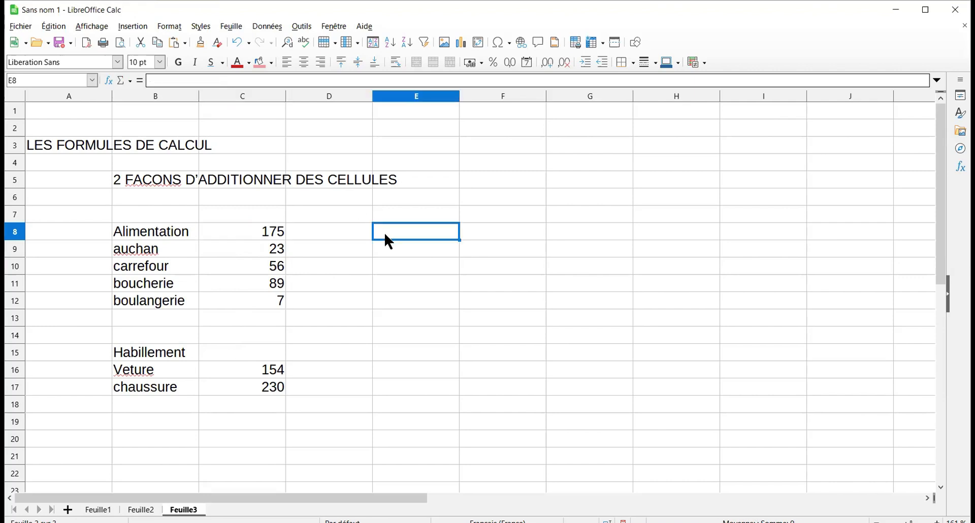
pyautogui.doubleClick(388, 240)
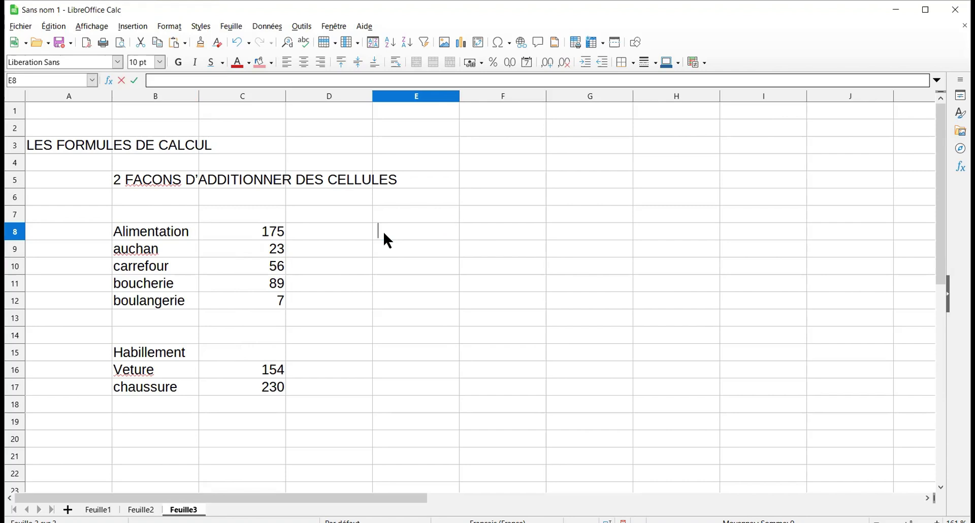
pyautogui.write('=cellule 1 + c')
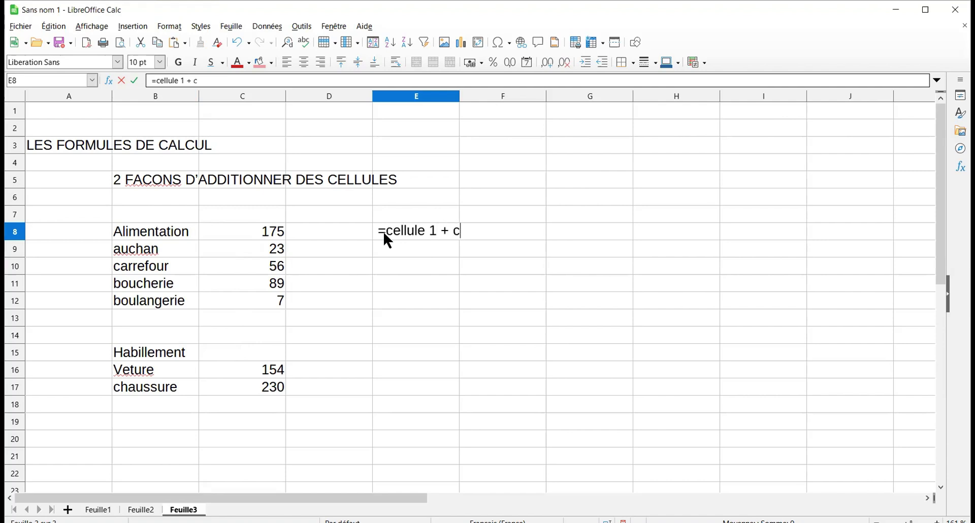
pyautogui.write('ellule 2 + cellule 3')
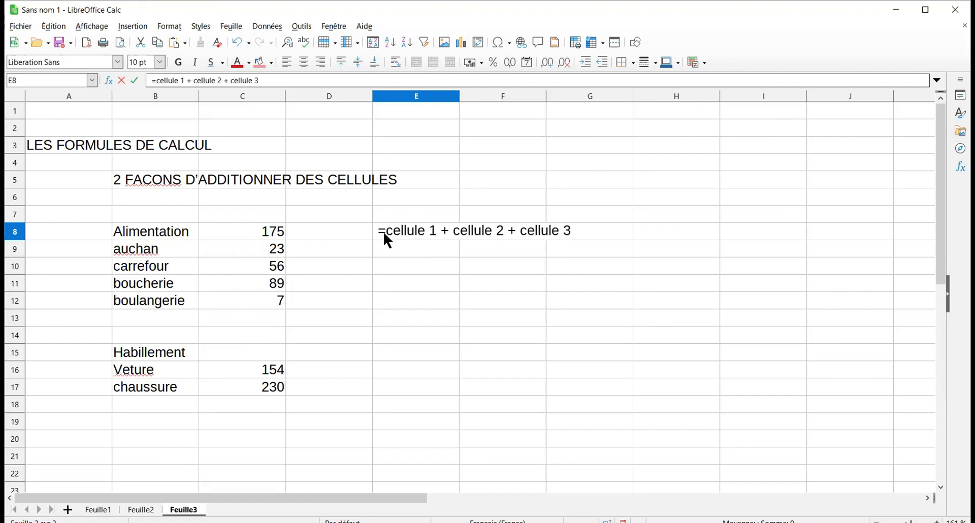
pyautogui.write(' + .....')
# Label the addition explanation with "1ère méthode" in E7.
pyautogui.click(392, 222)
pyautogui.write('1-(')
pyautogui.press('BackSpace')
pyautogui.press('BackSpace')
pyautogui.write('ère méthode')
pyautogui.press('Return')
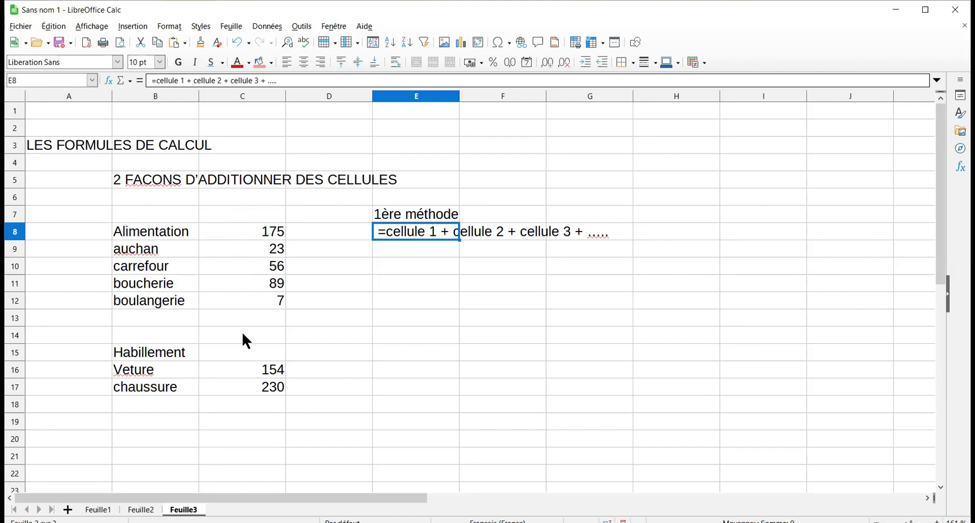
# Total the Habillement amounts in C15 with the formula =somme(C16:C24), including empty rows below the listed expenses.
pyautogui.click(242, 346)
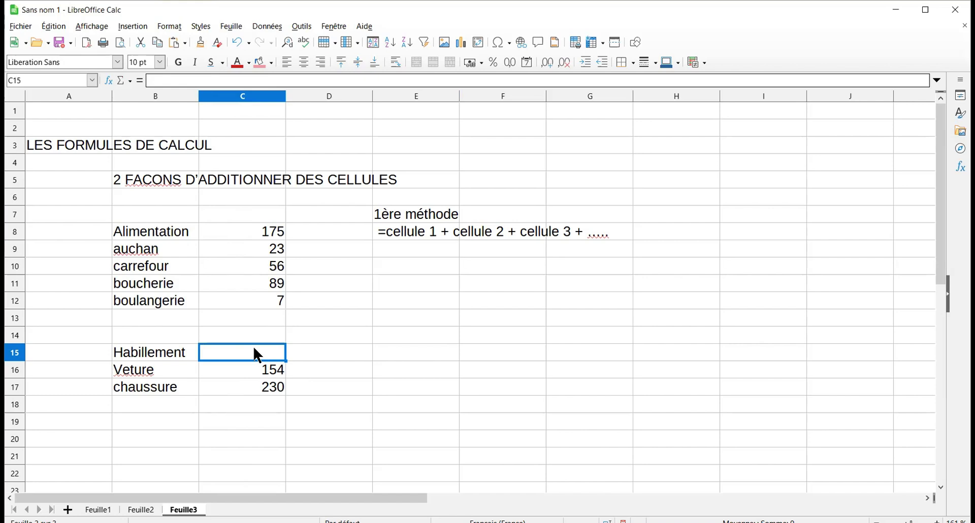
pyautogui.write('=')
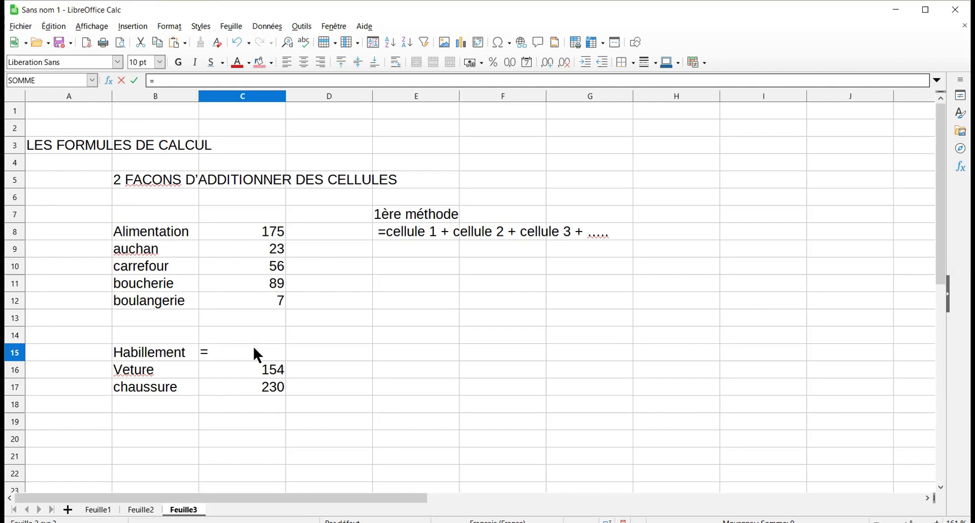
pyautogui.write('so')
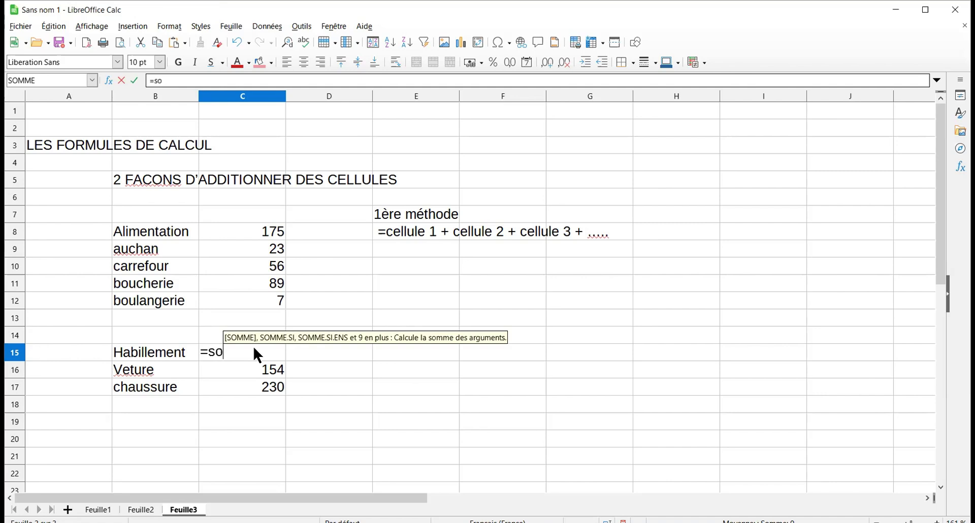
pyautogui.write('mme(')
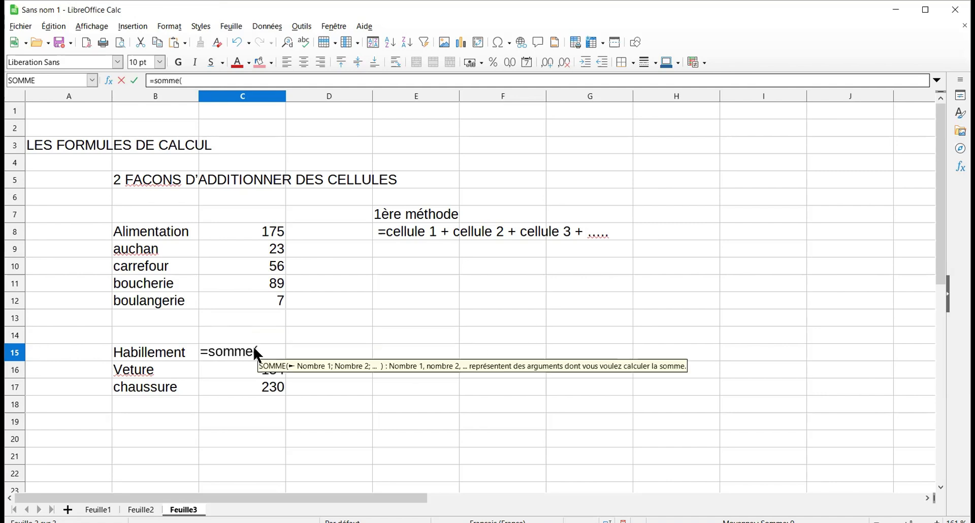
pyautogui.click(224, 370)
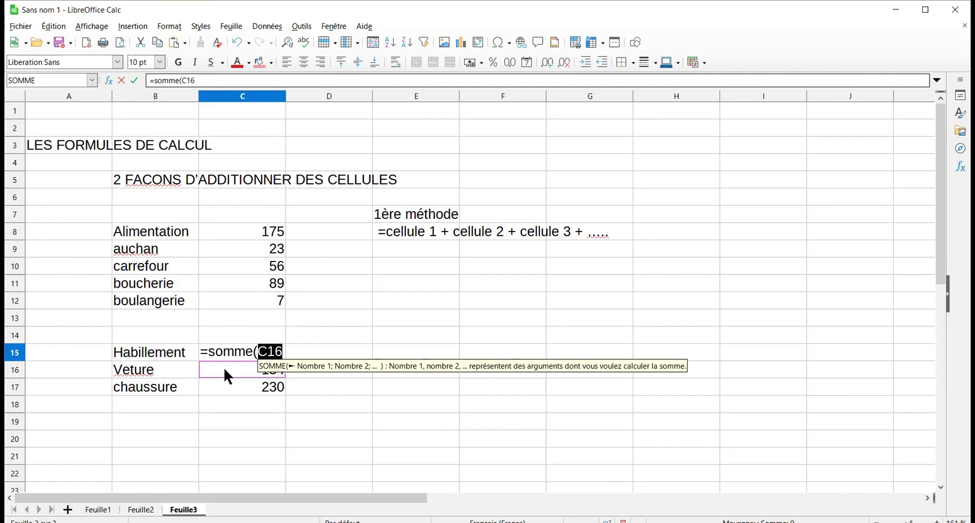
pyautogui.moveTo(224, 369); pyautogui.dragTo(234, 435)
pyautogui.moveTo(236, 468); pyautogui.dragTo(236, 492)
pyautogui.moveTo(255, 320); pyautogui.dragTo(252, 291)
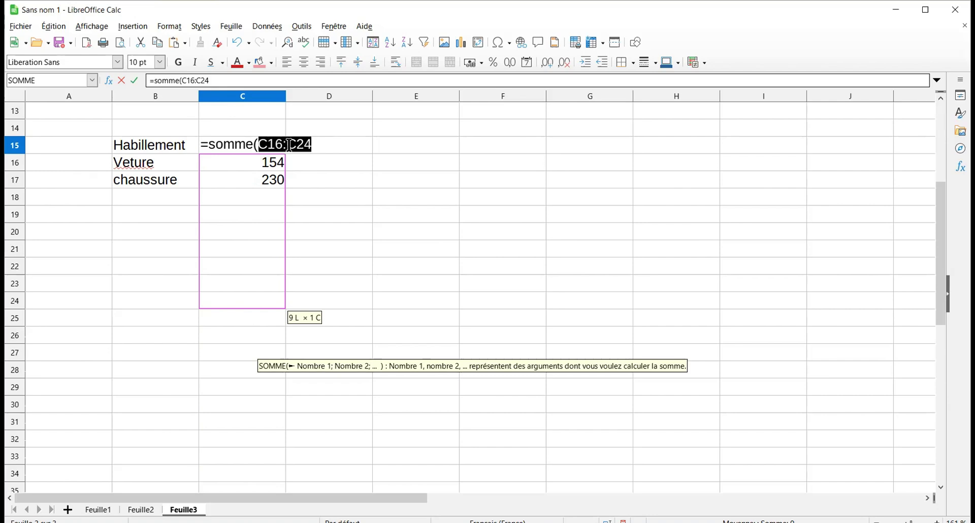
pyautogui.click(322, 141)
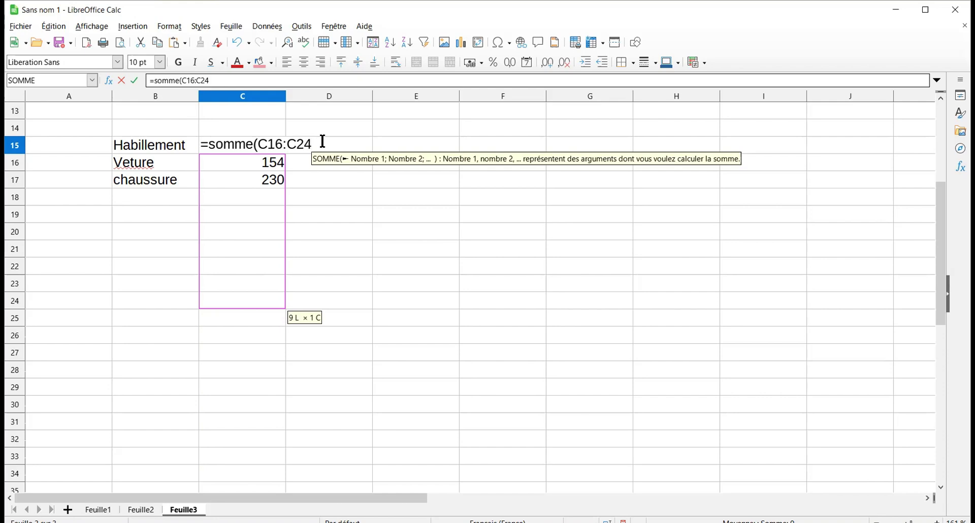
pyautogui.write(')')
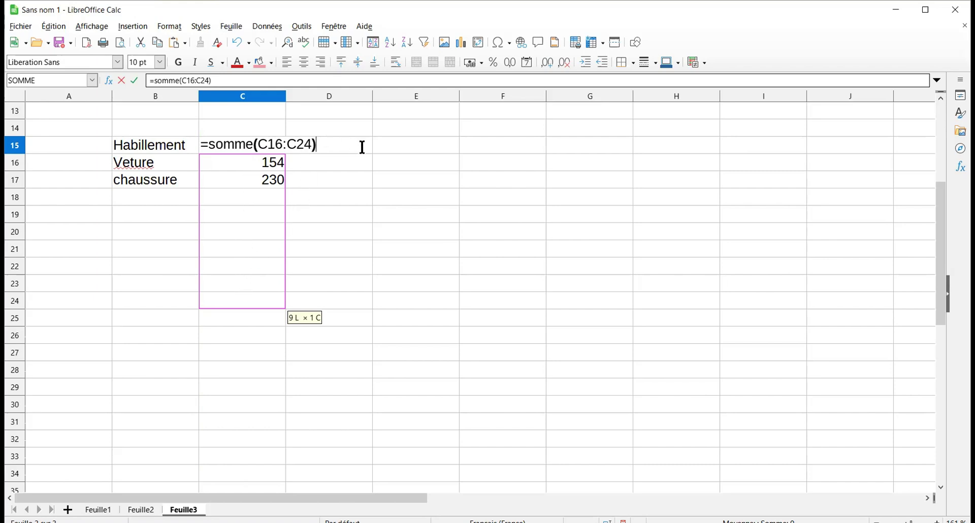
pyautogui.press('Return')
pyautogui.press('Return')
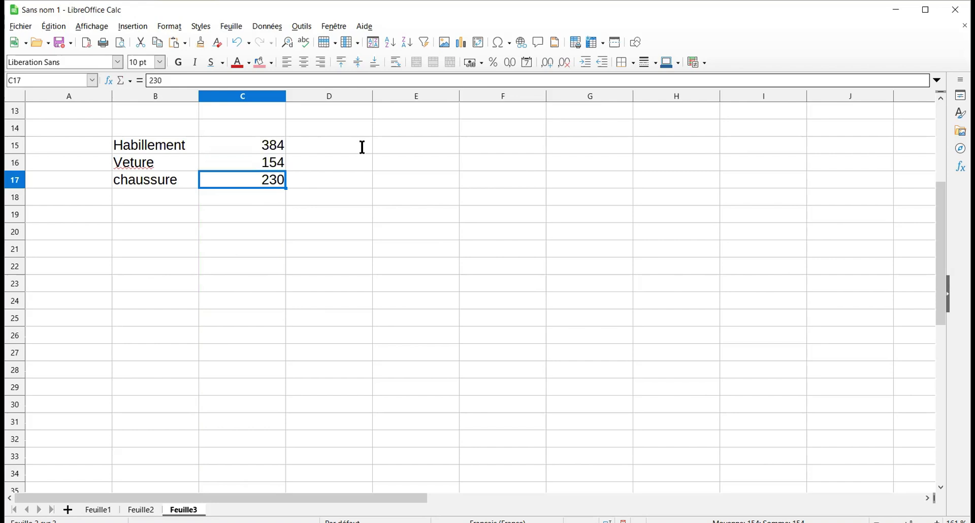
# Extend the summed range in the Habillement total in C15 to C16:C30.
pyautogui.click(275, 146)
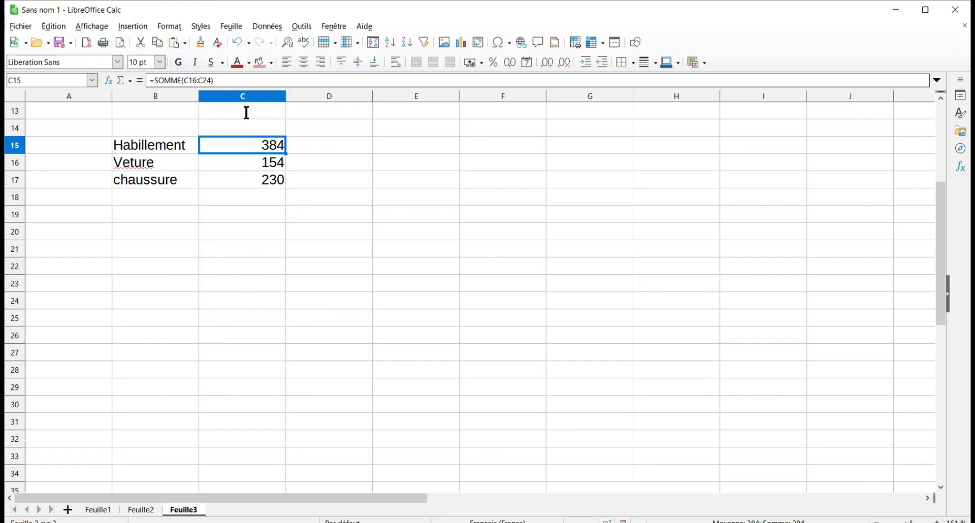
pyautogui.press('F2')
pyautogui.press('Left')
pyautogui.press('Left')
pyautogui.press('BackSpace')
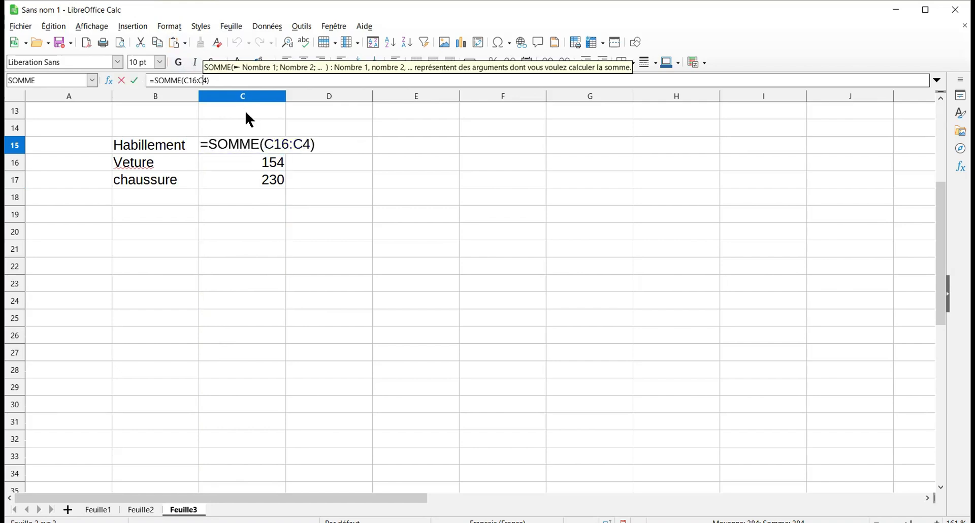
pyautogui.press('Delete')
pyautogui.write('30')
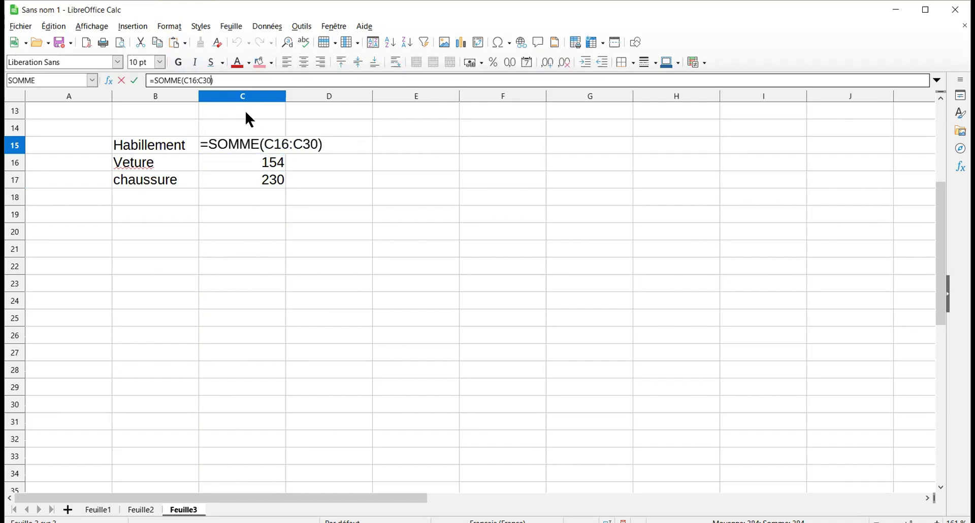
pyautogui.press('Return')
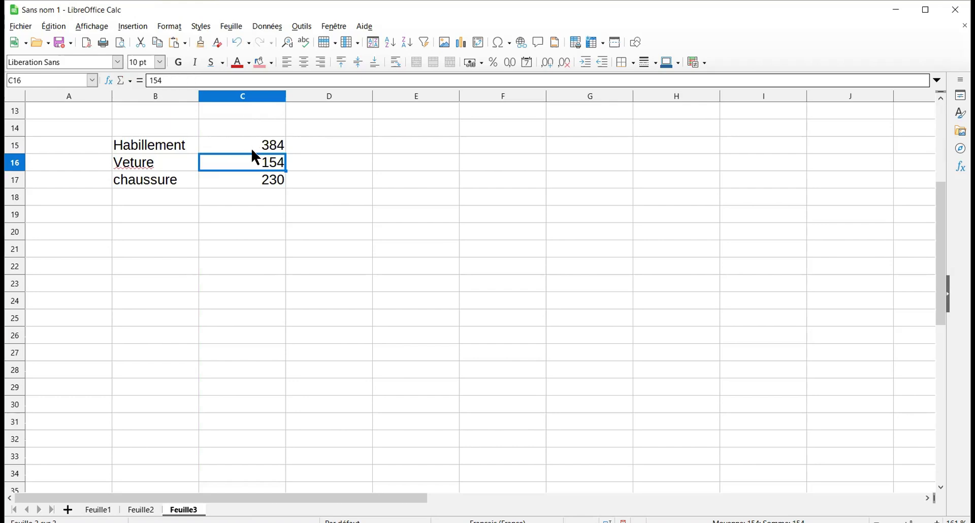
# Add the Habillement expense manteau with 250 in row 18 and check the total in C15.
pyautogui.click(184, 197)
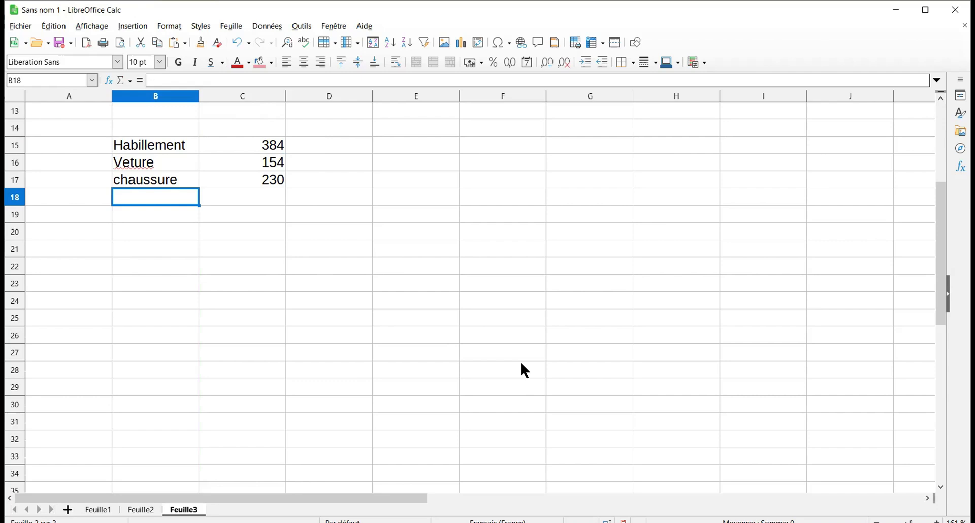
pyautogui.write('manteau')
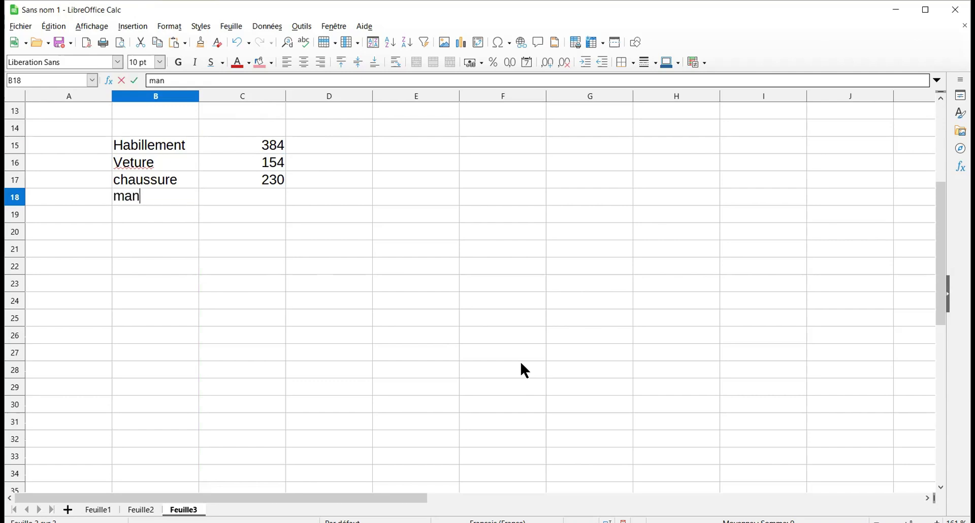
pyautogui.press('Tab')
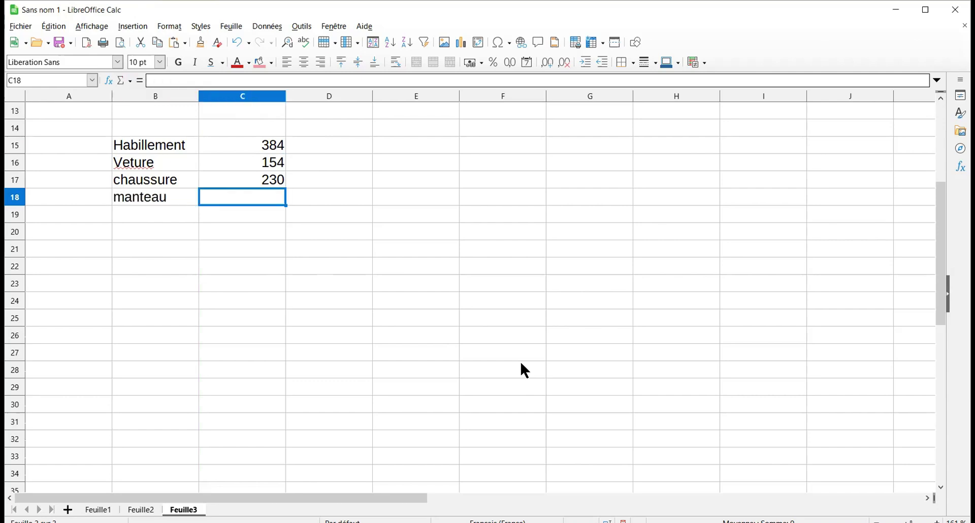
pyautogui.write('250')
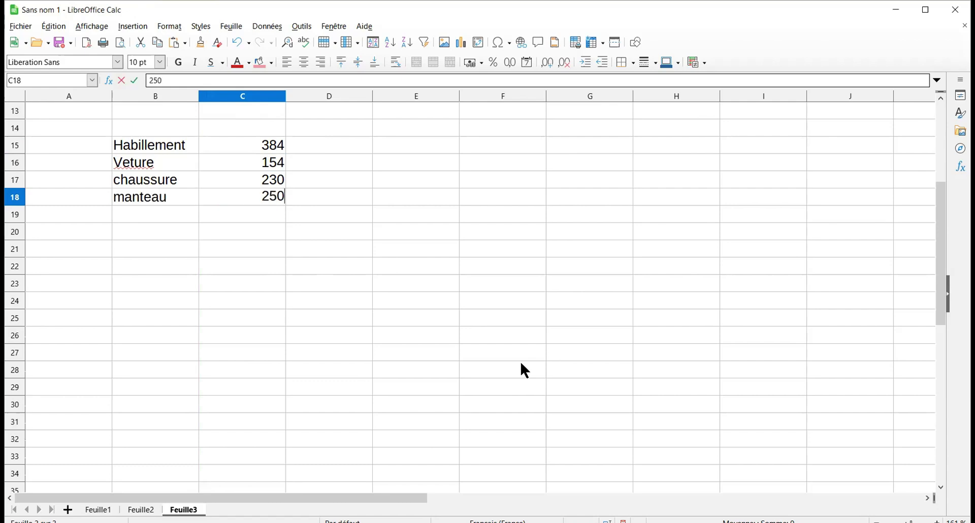
pyautogui.press('Return')
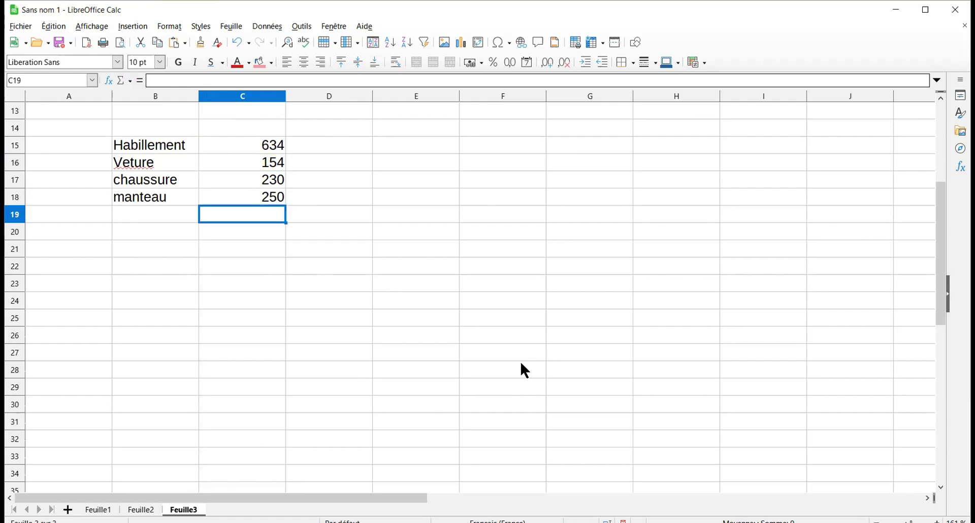
pyautogui.click(275, 152)
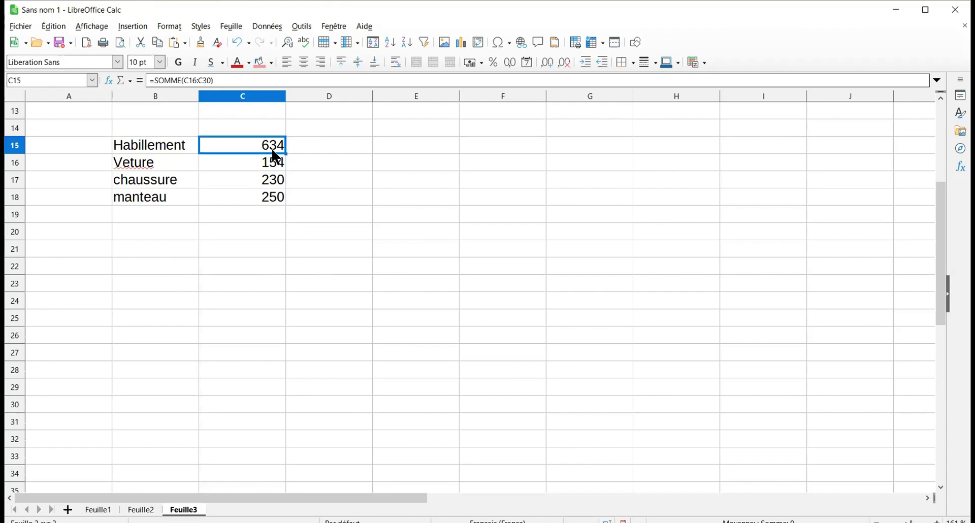
# Highlight the Alimentation total in C8 and the Habillement total in C15 with the light red background colour.
pyautogui.moveTo(936, 296); pyautogui.dragTo(941, 294)
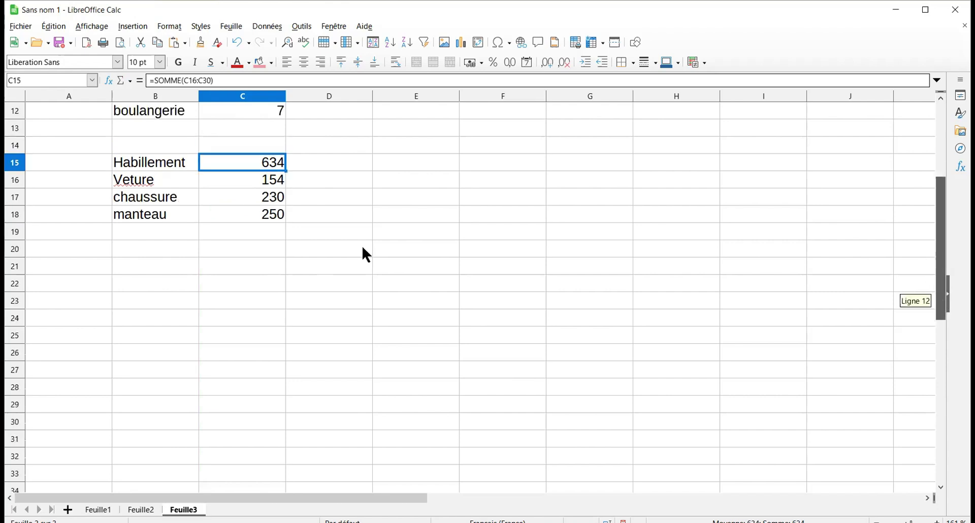
pyautogui.scroll(2, 362, 248)
pyautogui.click(279, 145)
pyautogui.click(262, 64)
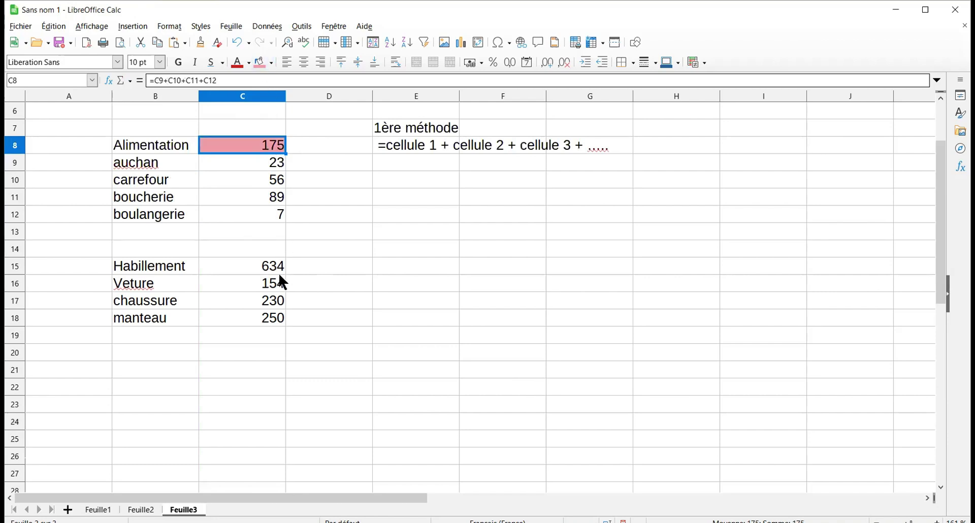
pyautogui.click(279, 274)
pyautogui.click(260, 65)
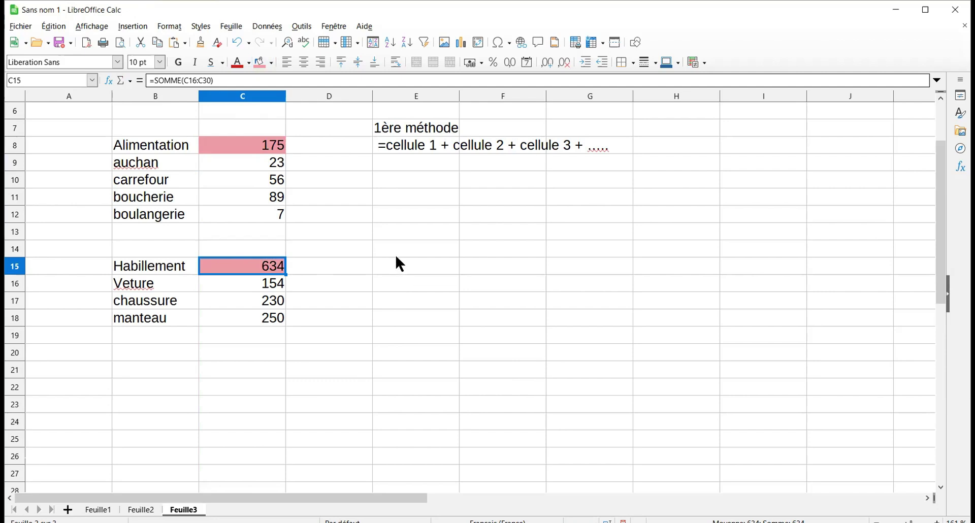
# Label the second addition explanation with " 2ème méthode" in E15, starting with a space.
pyautogui.click(397, 268)
pyautogui.write('2')
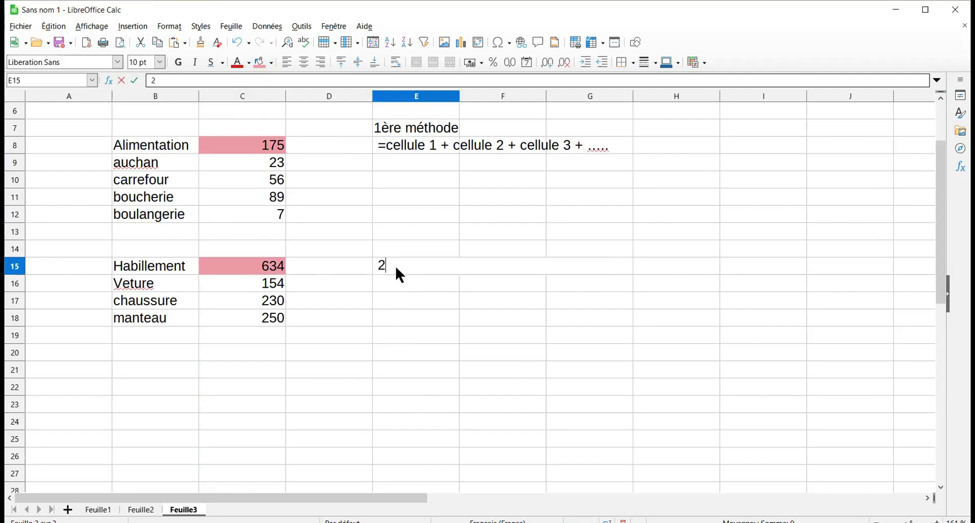
pyautogui.write('ème méthode')
pyautogui.press('Return')
# Write the explanatory text " =somme(selectionne la plage comme par exemple c16:c30)" in E16, starting with a space.
pyautogui.press('F2')
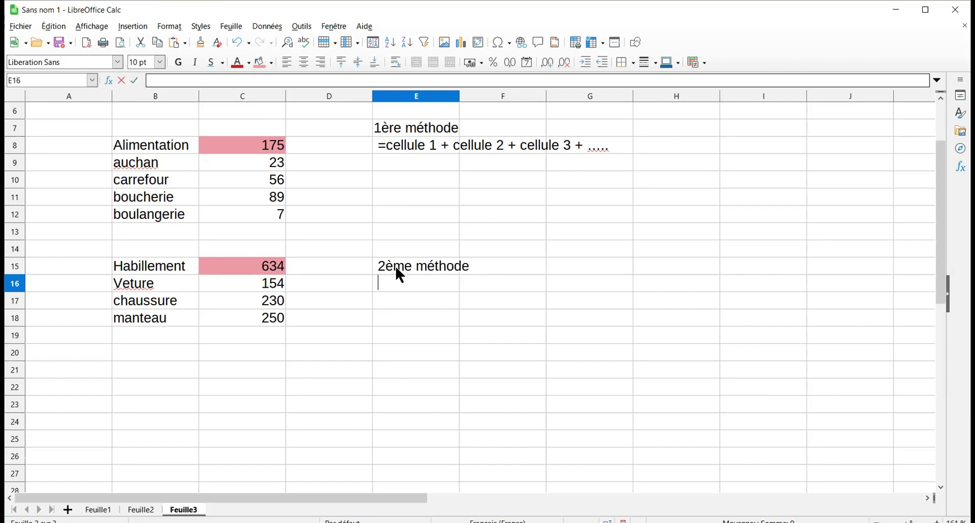
pyautogui.write('=')
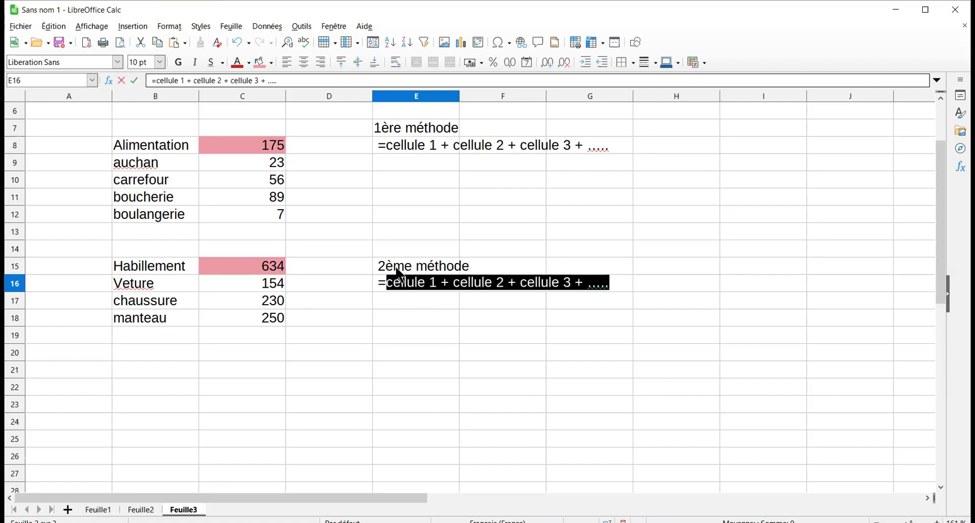
pyautogui.write('somme(se')
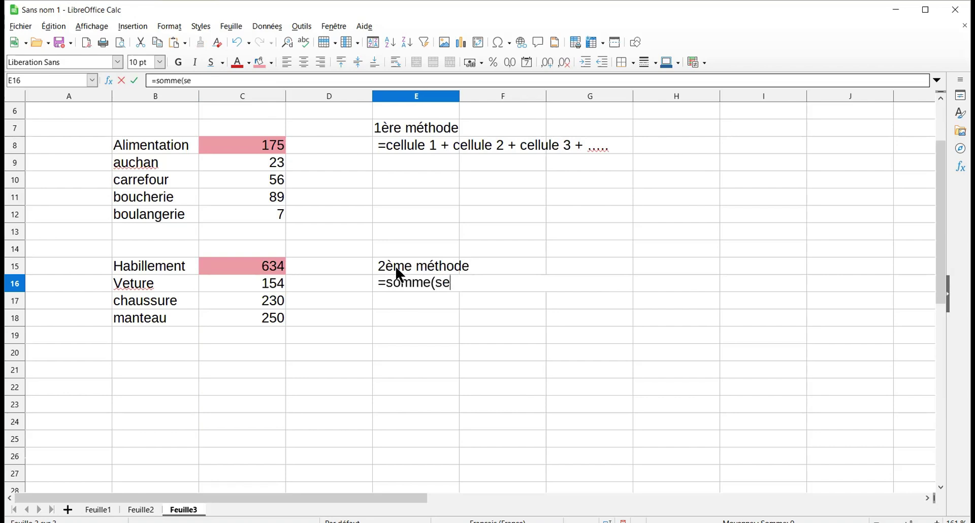
pyautogui.write('lectionne la plage')
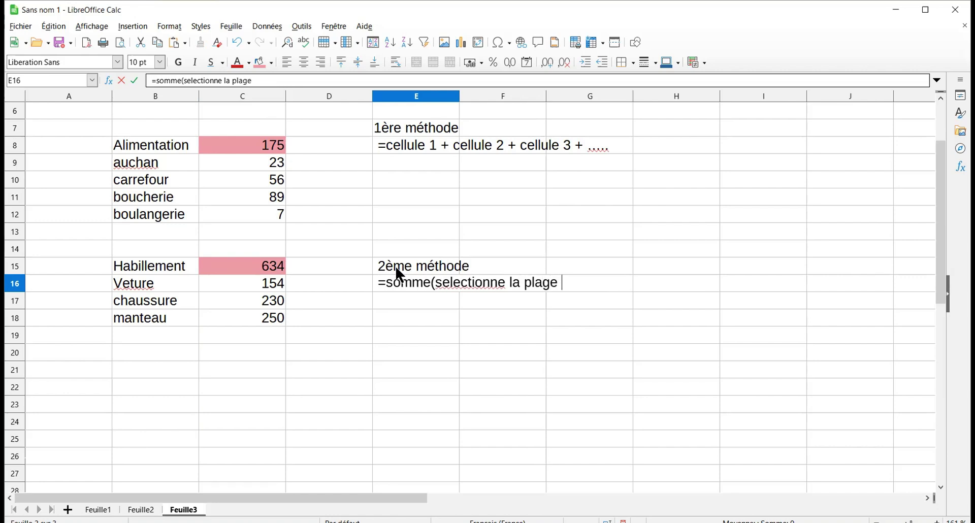
pyautogui.write('comme par exemple')
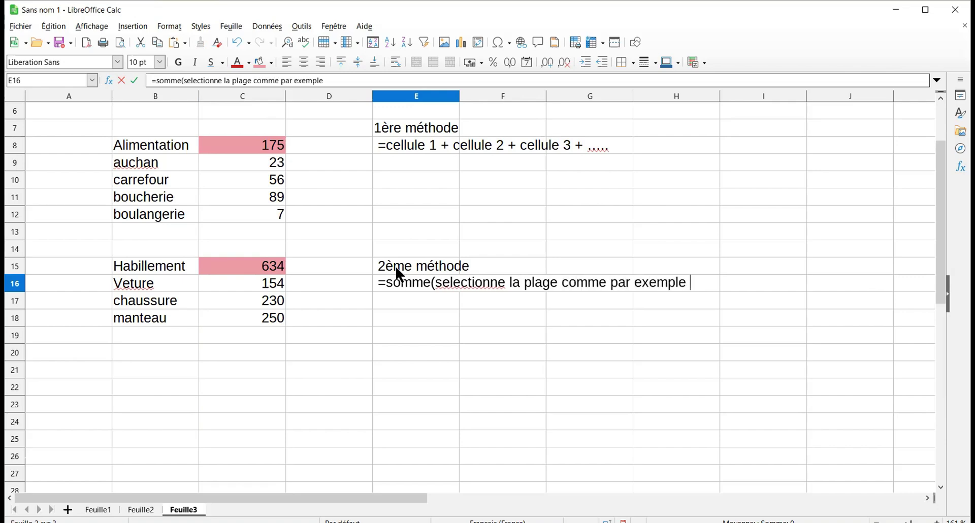
pyautogui.write(' c16:c30')
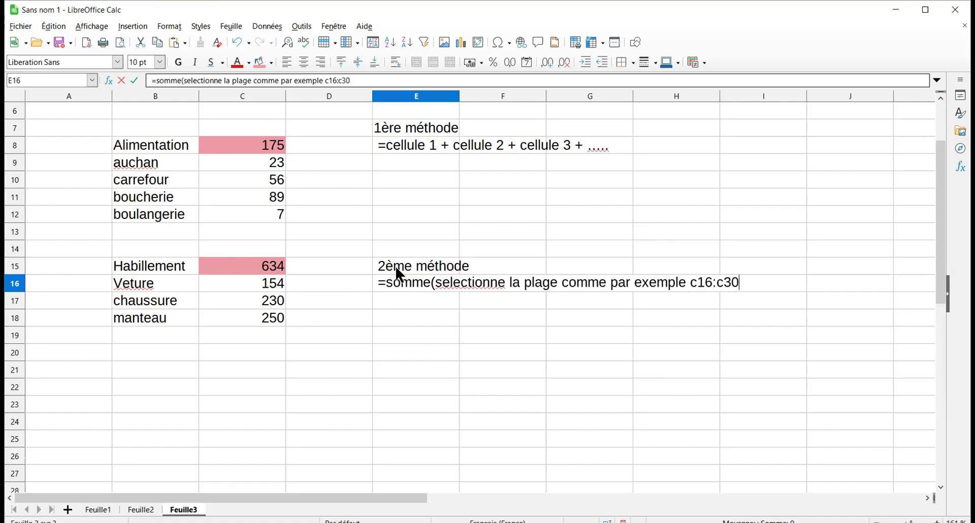
pyautogui.write(')')
pyautogui.press('Return')
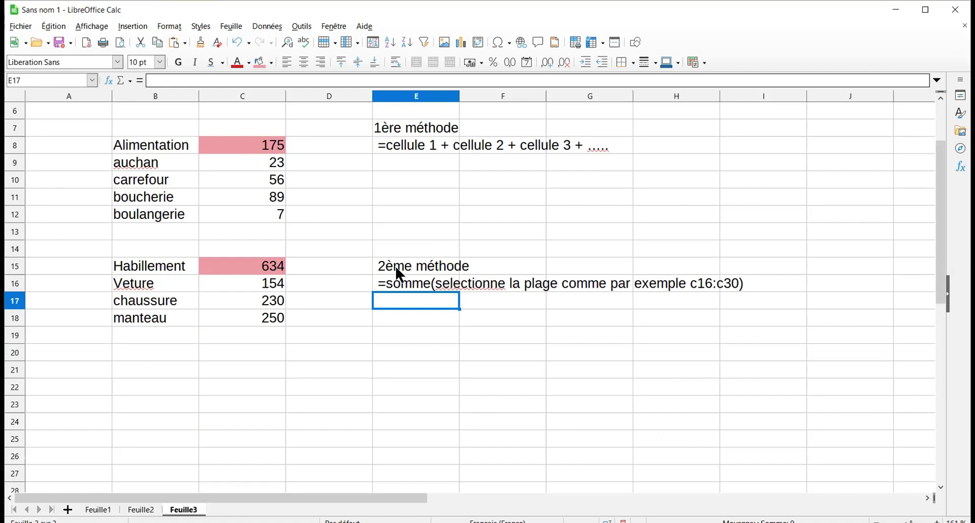
# Enter the label "total des 2 postes de dépenses" in B21.
pyautogui.click(141, 365)
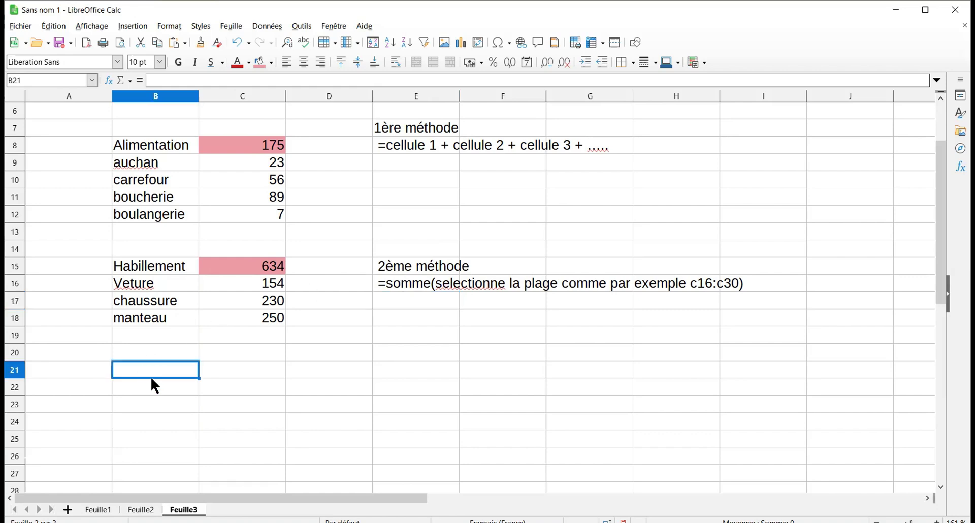
pyautogui.write('total des ')
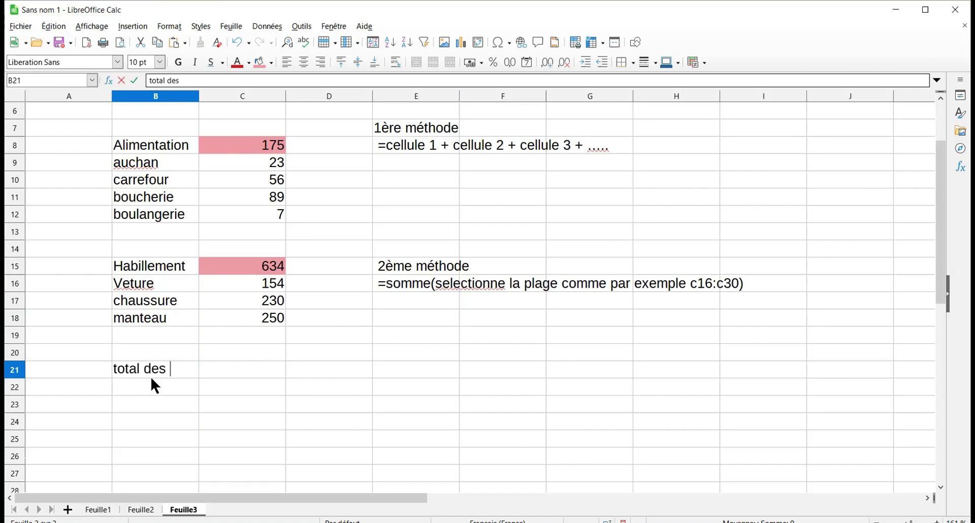
pyautogui.write('2 postes de ')
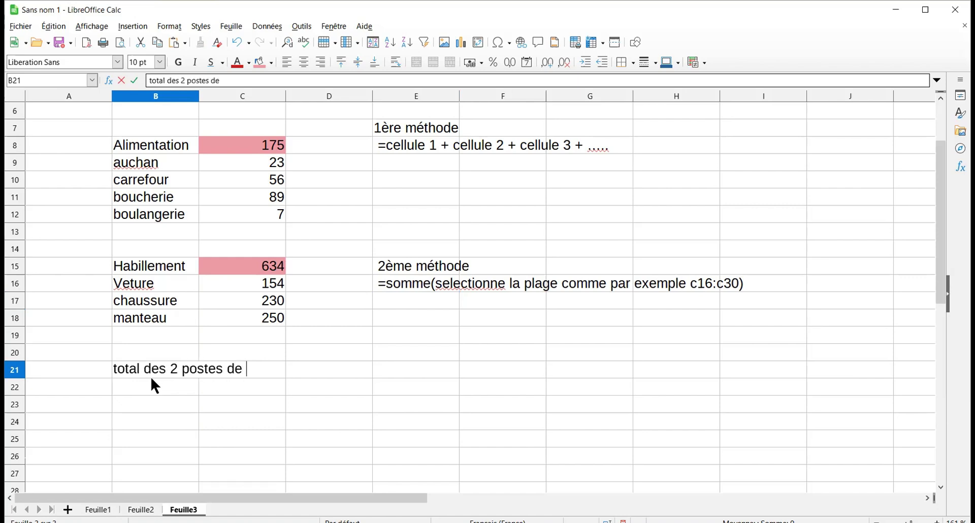
pyautogui.write('dépenses')
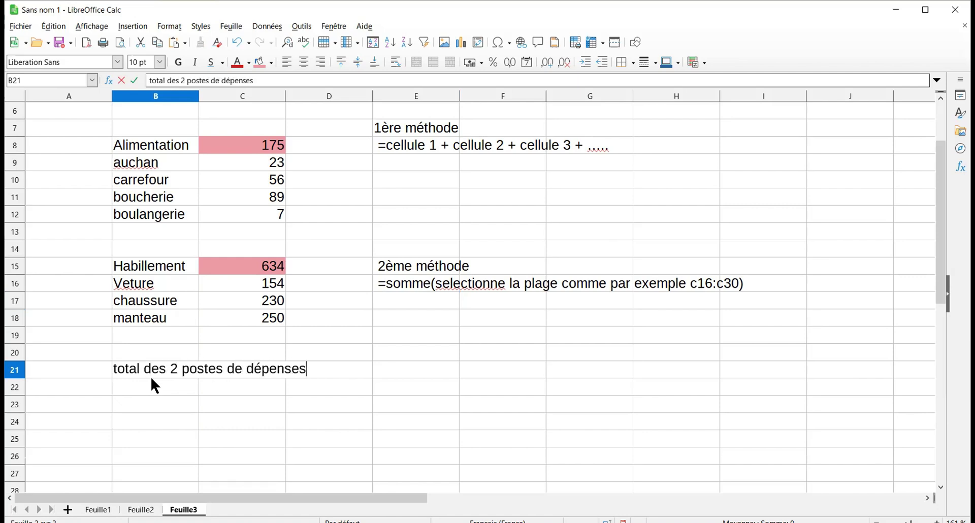
pyautogui.press('Return')
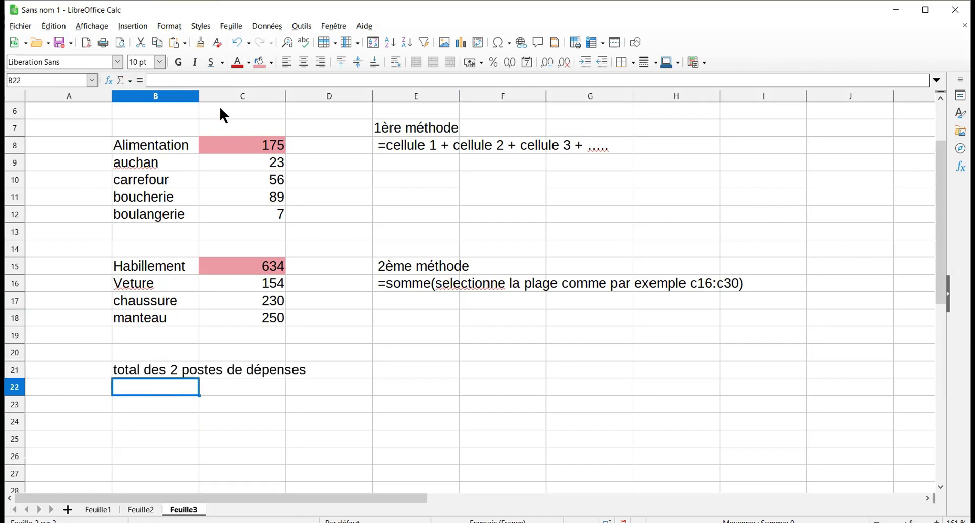
# Widen column B so the label in B21 fits within its cell.
pyautogui.moveTo(198, 95); pyautogui.dragTo(311, 122)
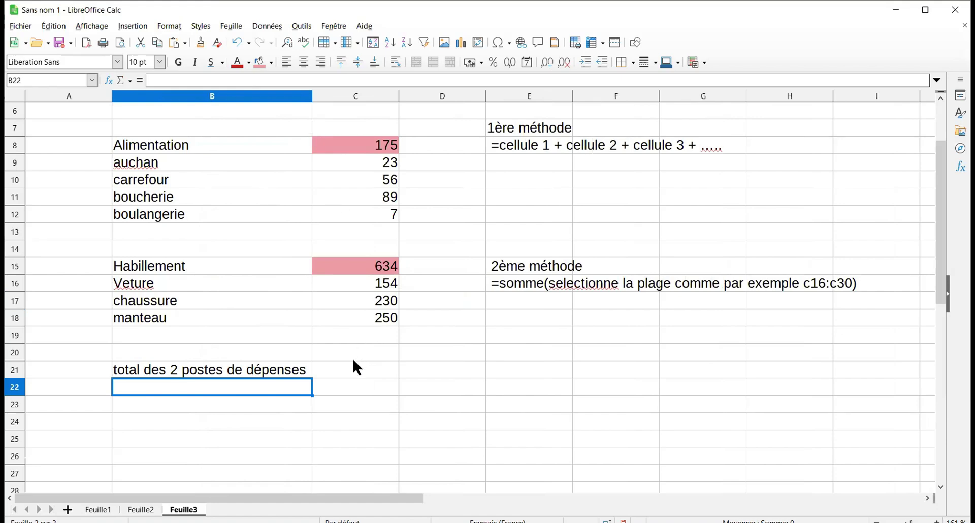
pyautogui.click(355, 375)
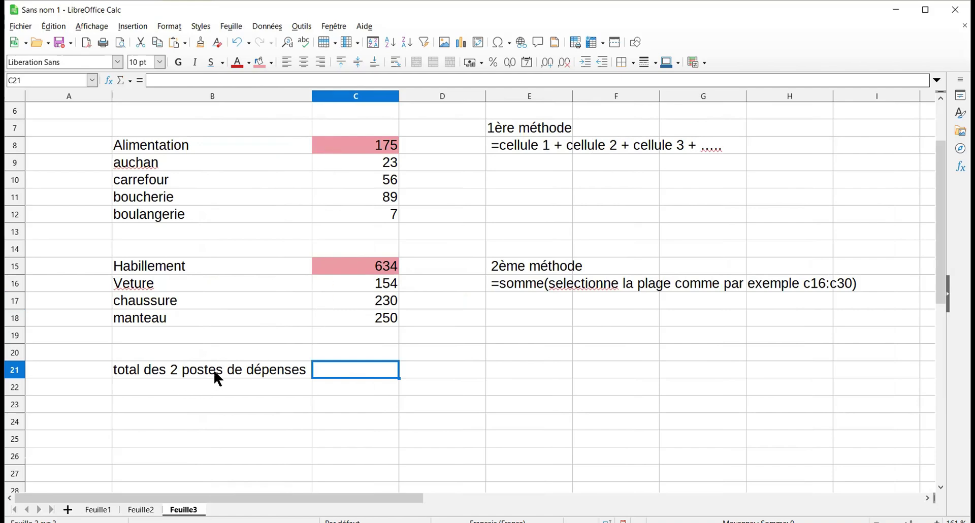
pyautogui.click(260, 144)
pyautogui.click(215, 266)
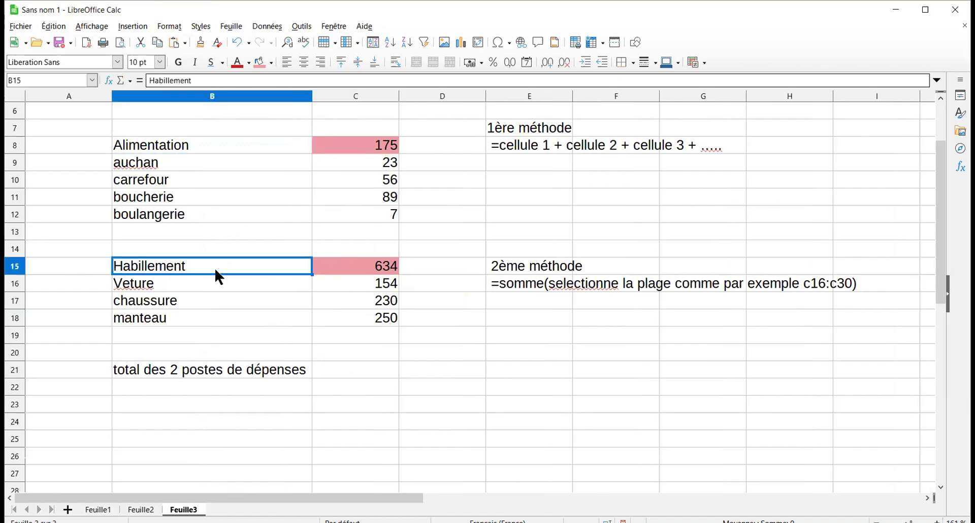
# Try to add the Alimentation and Habillement totals in C21 with the formula =C8+C15.
pyautogui.click(322, 364)
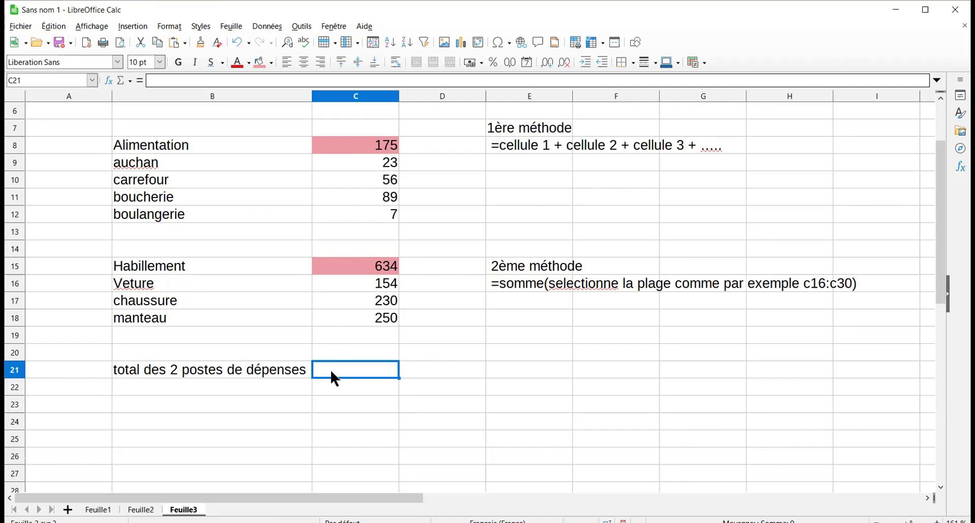
pyautogui.write('=')
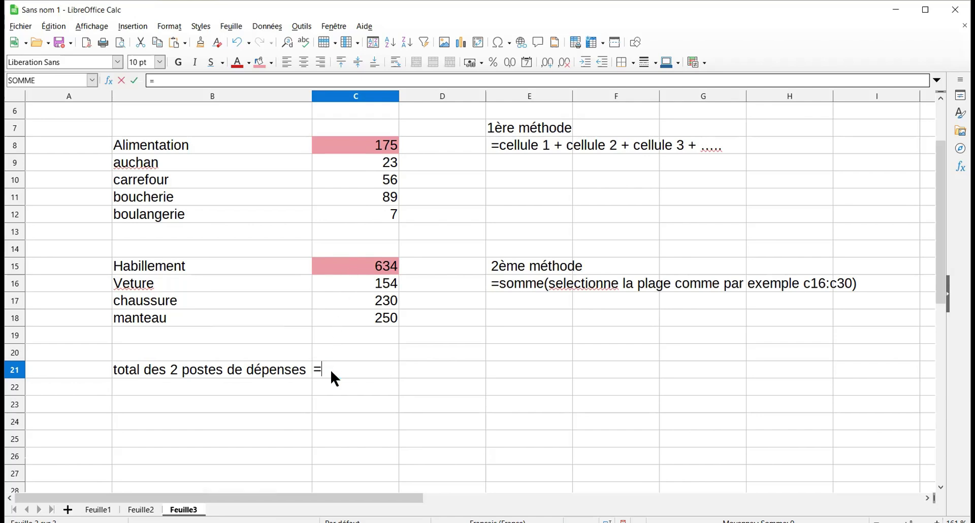
pyautogui.click(344, 145)
pyautogui.write('+')
pyautogui.click(351, 264)
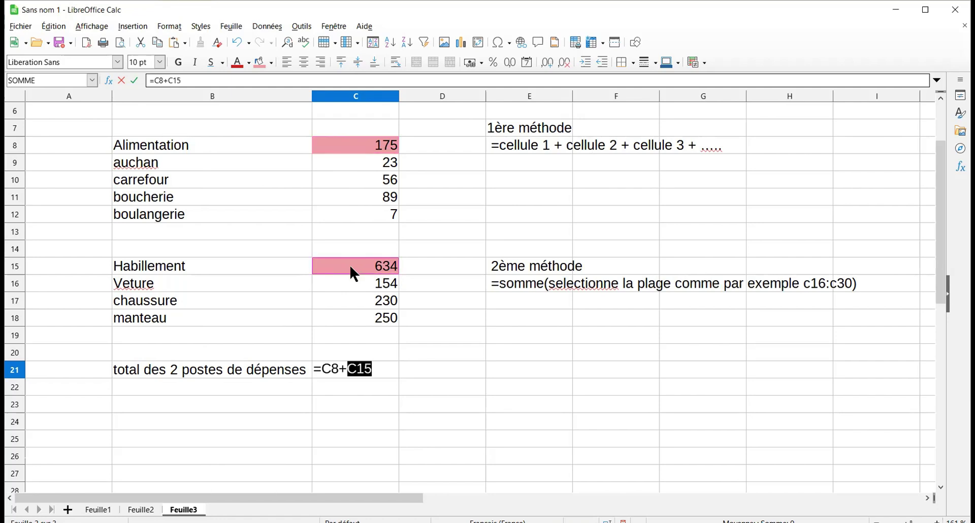
pyautogui.press('Return')
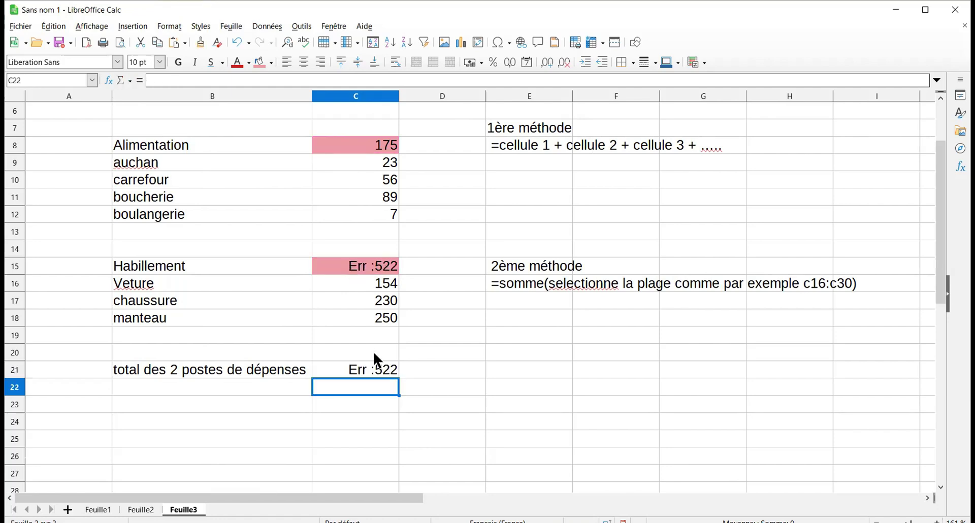
# Compare the formulas in C21 and C15 to check whether their cell references overlap.
pyautogui.click(366, 368)
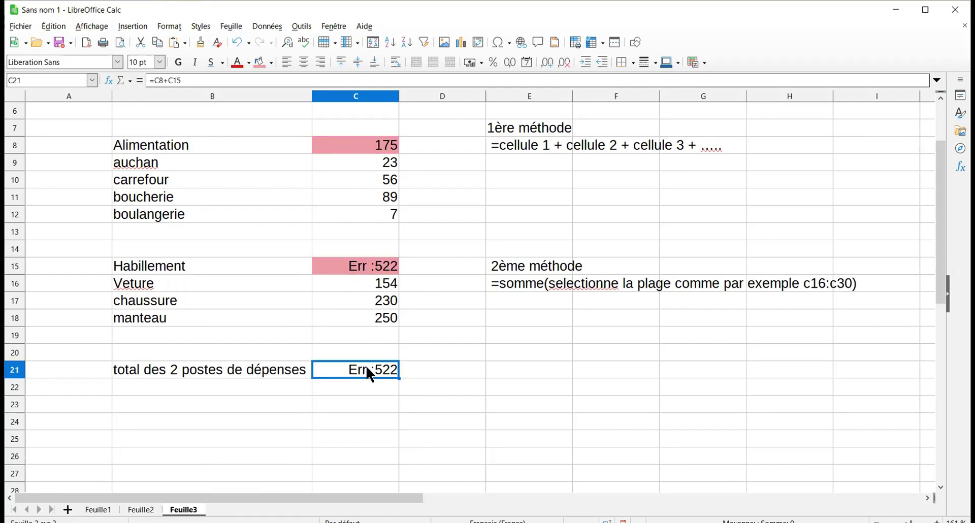
pyautogui.click(194, 81)
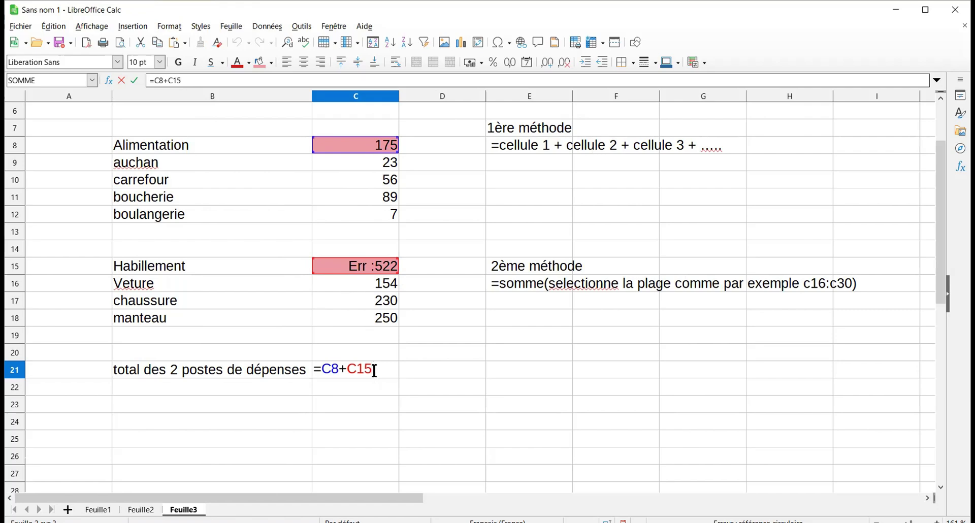
pyautogui.press('Return')
pyautogui.click(412, 371)
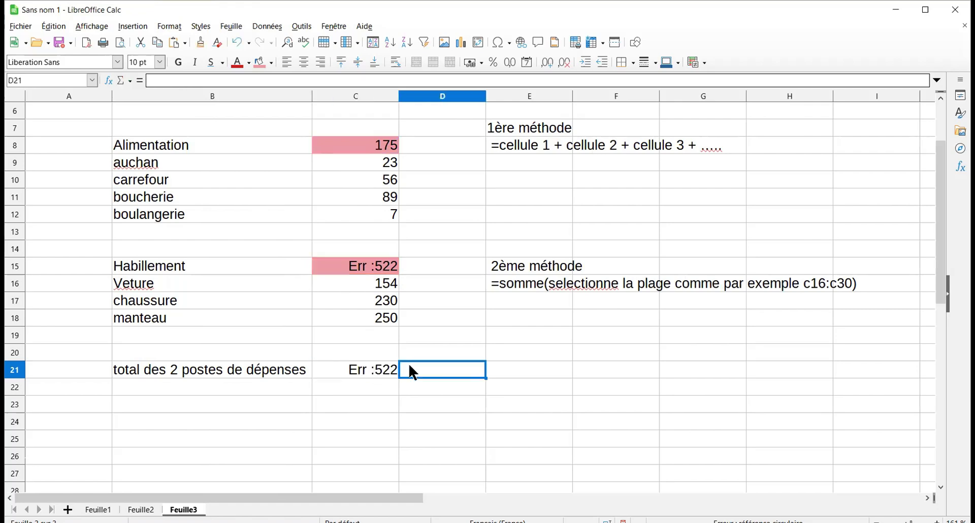
pyautogui.click(364, 269)
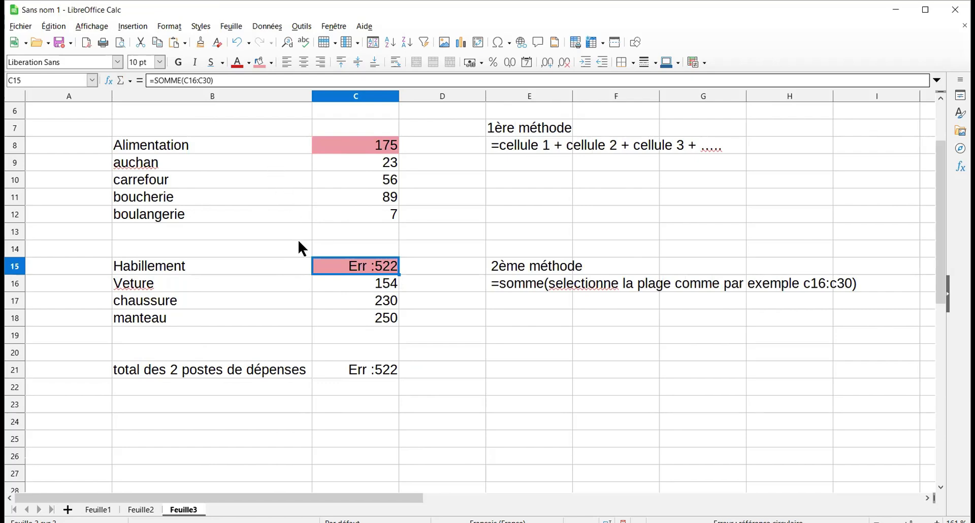
pyautogui.moveTo(227, 370); pyautogui.dragTo(359, 372)
pyautogui.click(359, 372)
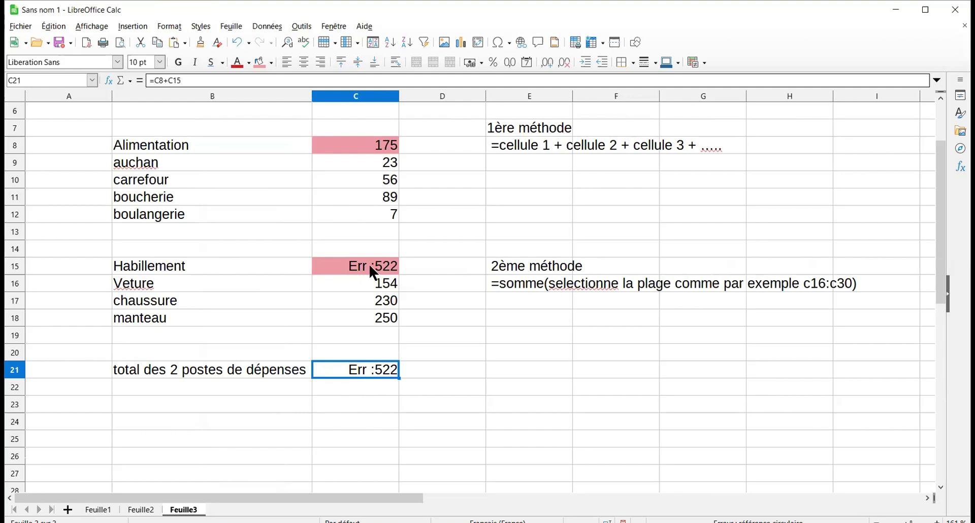
# Highlight the summed range C16:C30 with a light yellow background colour.
pyautogui.moveTo(366, 278); pyautogui.dragTo(355, 351)
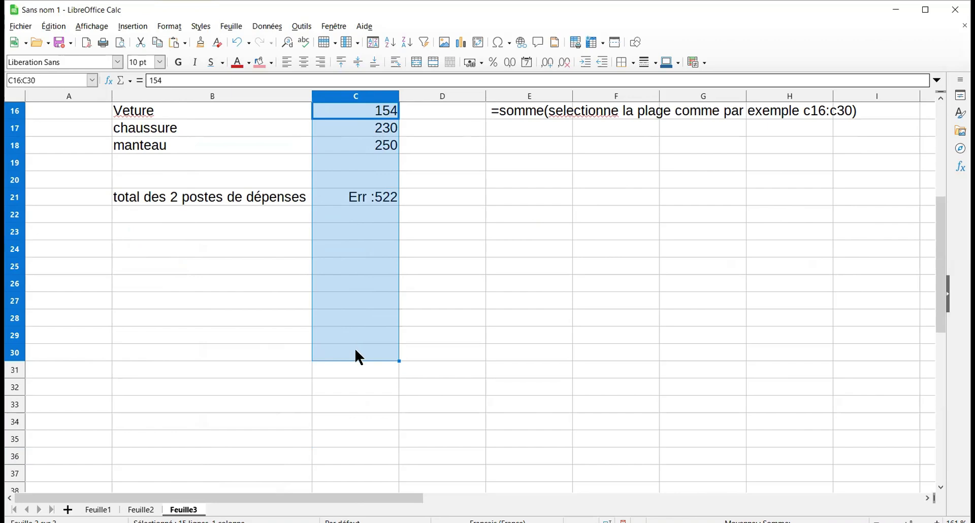
pyautogui.click(271, 61)
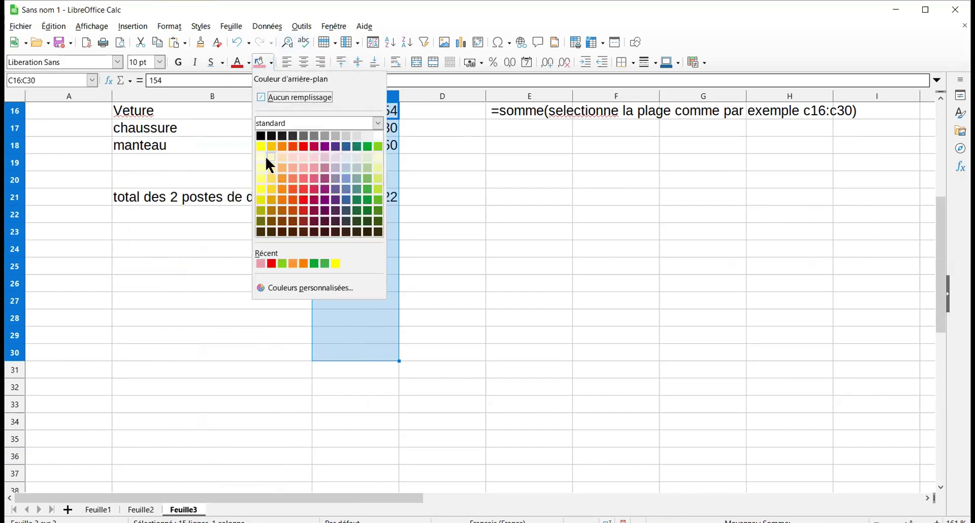
pyautogui.click(356, 168)
pyautogui.moveTo(938, 331); pyautogui.dragTo(937, 313)
pyautogui.click(662, 315)
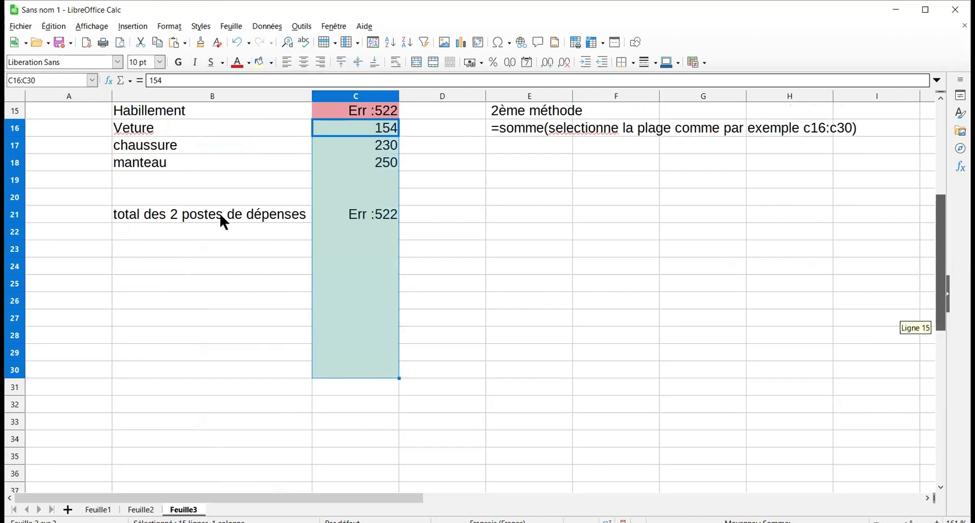
pyautogui.click(127, 265)
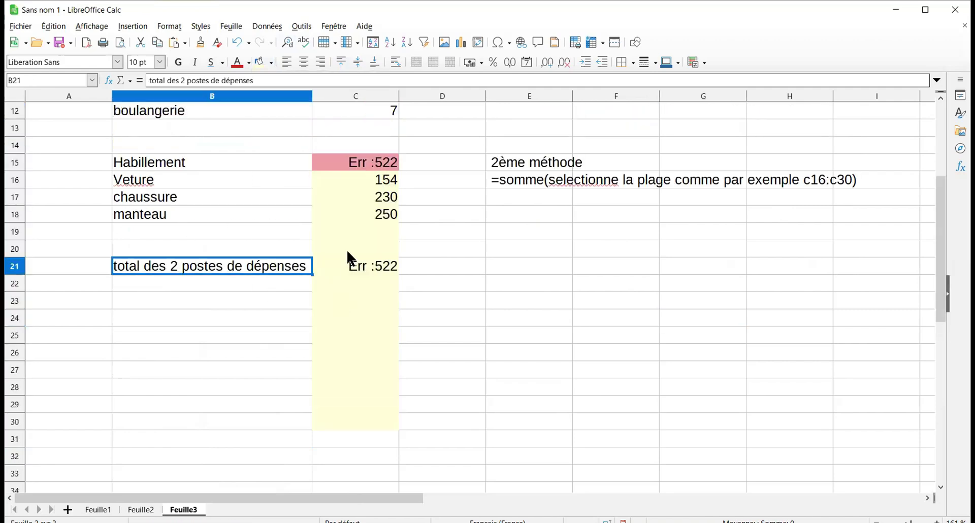
# Delete the combined total formula in C21 and its label in B21.
pyautogui.click(346, 270)
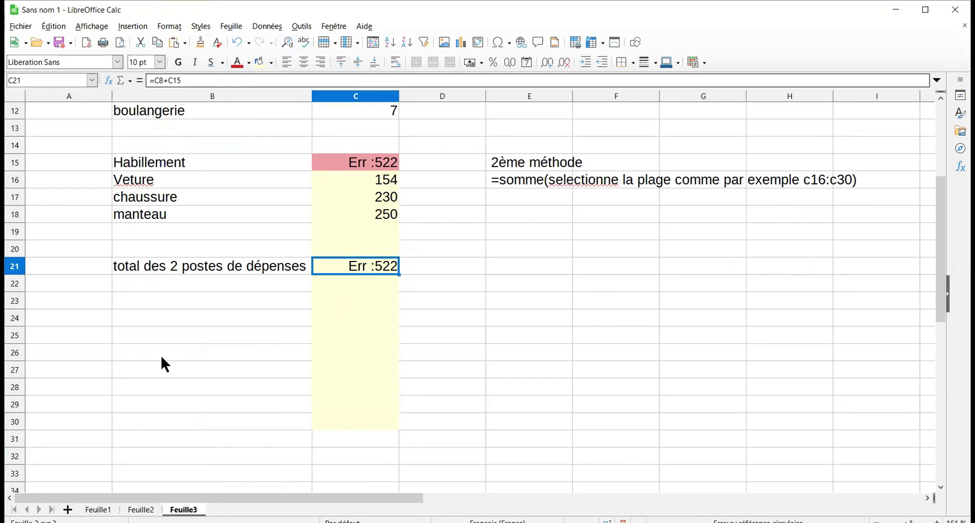
pyautogui.press('Delete')
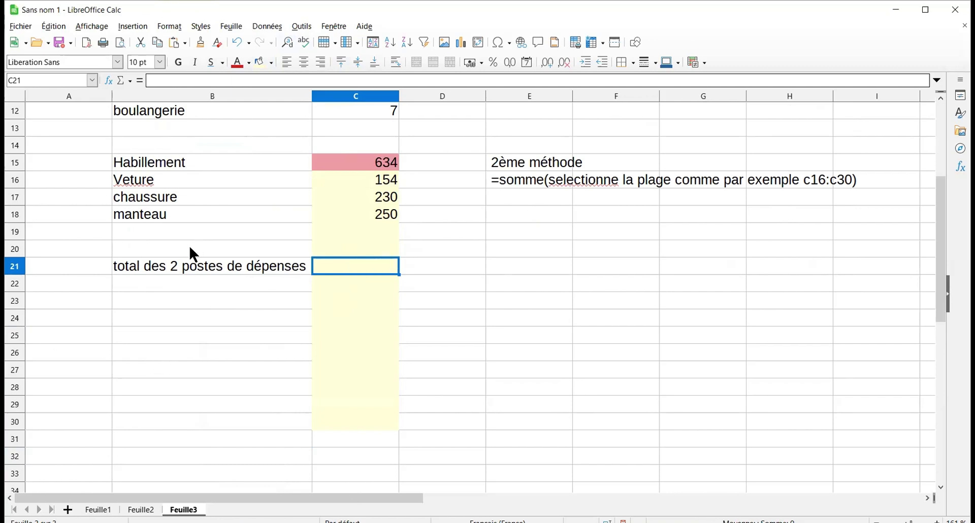
pyautogui.click(182, 271)
pyautogui.press('Delete')
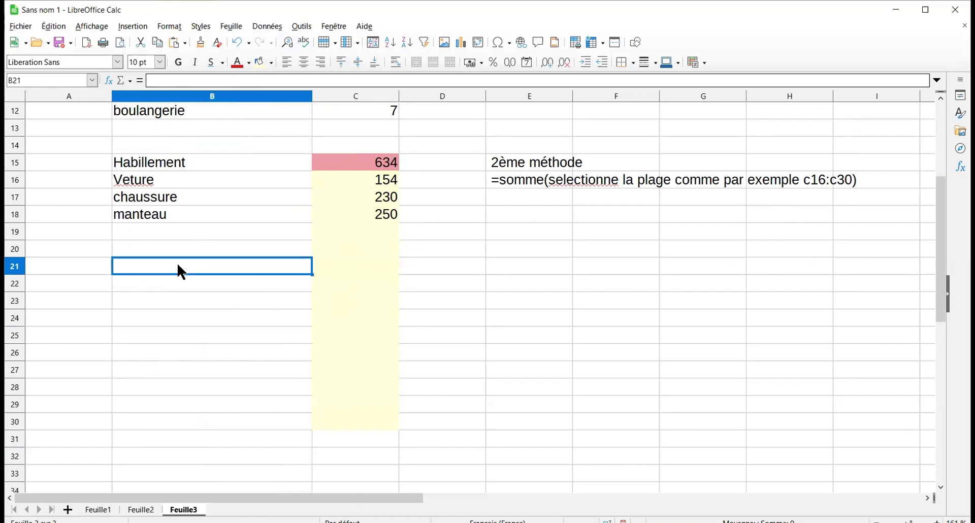
pyautogui.click(174, 463)
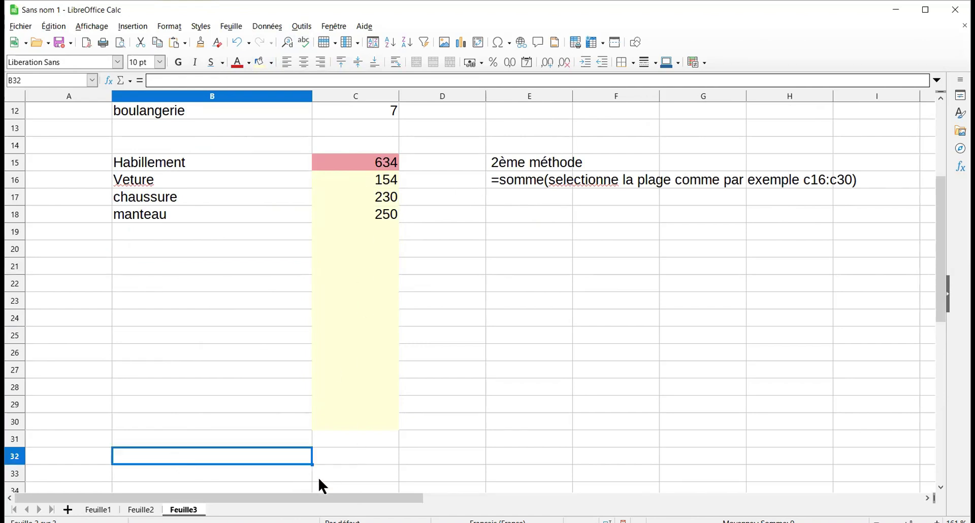
pyautogui.write('total des dépenses (alimen')
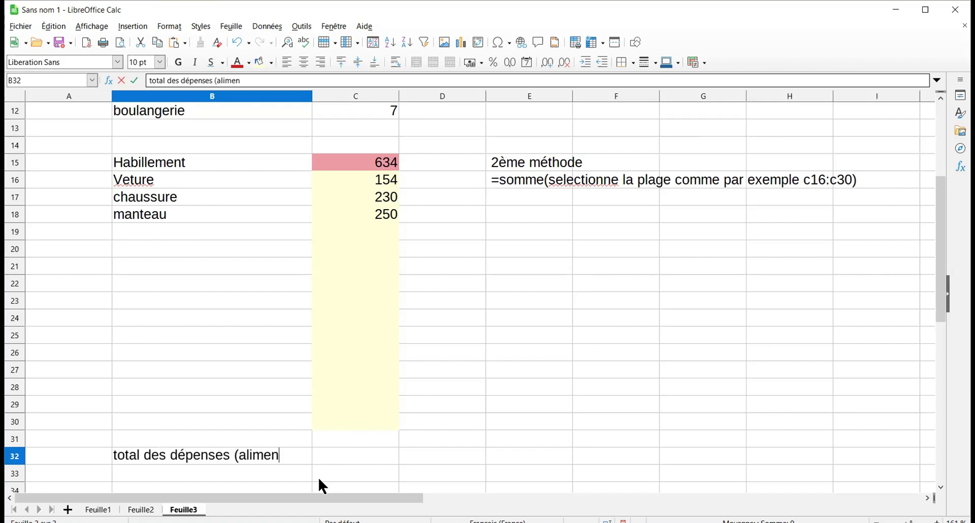
pyautogui.write('tatyion')
pyautogui.press('BackSpace')
pyautogui.press('BackSpace')
pyautogui.press('BackSpace')
pyautogui.press('BackSpace')
pyautogui.write('tion')
pyautogui.write('et')
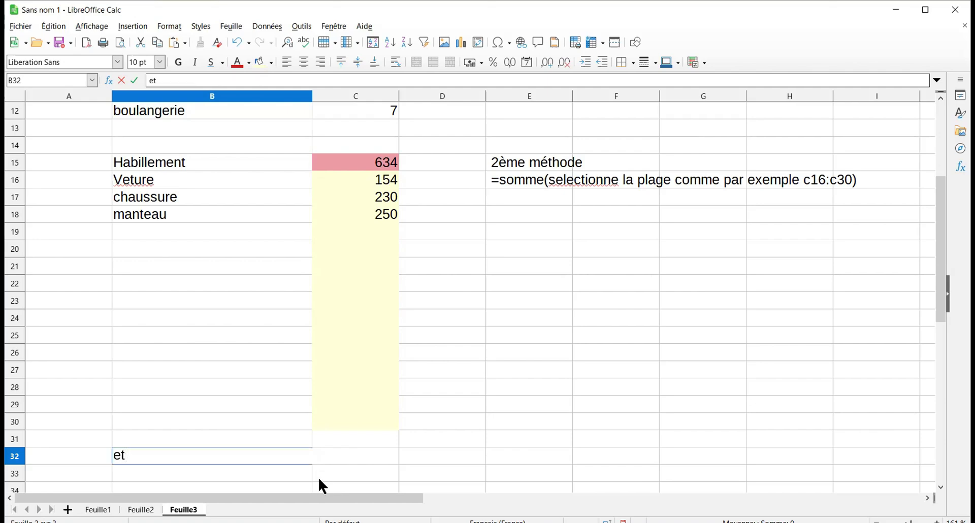
pyautogui.write(' habillement')
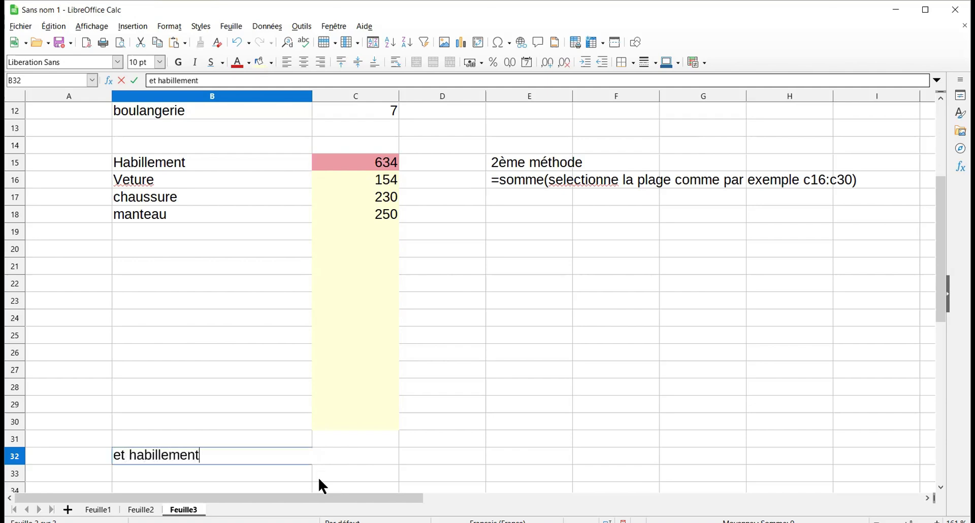
pyautogui.press('Return')
# Enter the label "total des dépenses alimentation et habillement" in B32, below the highlighted range.
pyautogui.click(258, 471)
pyautogui.click(255, 456)
pyautogui.write('total des d')
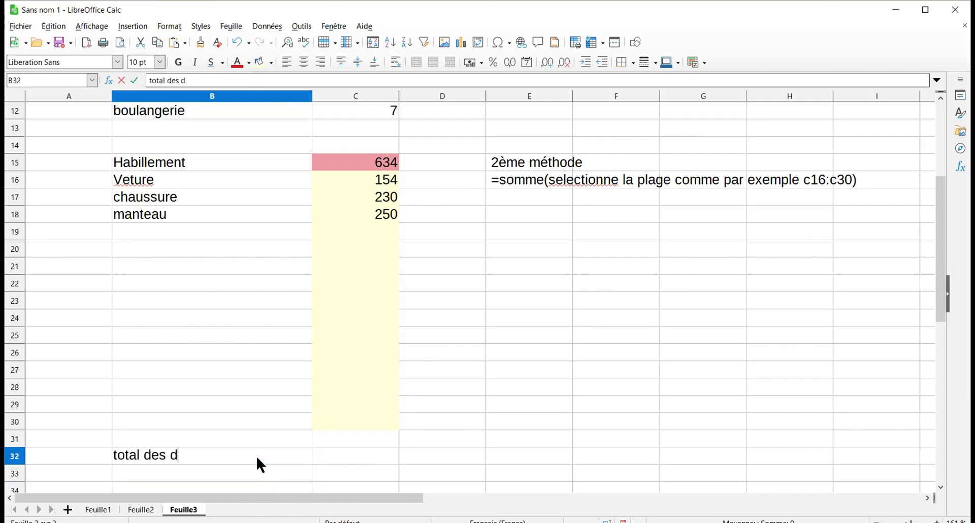
pyautogui.write('épenses alimenta')
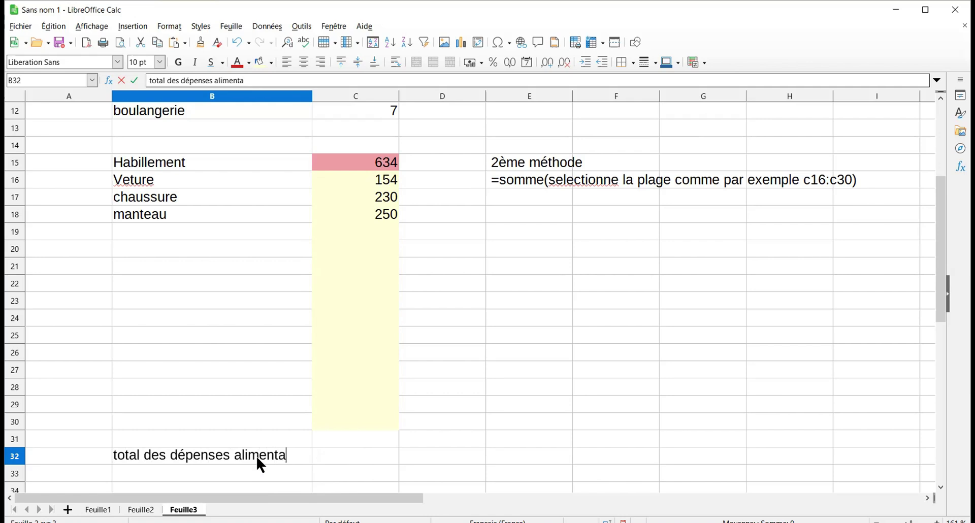
pyautogui.write('tion et habi')
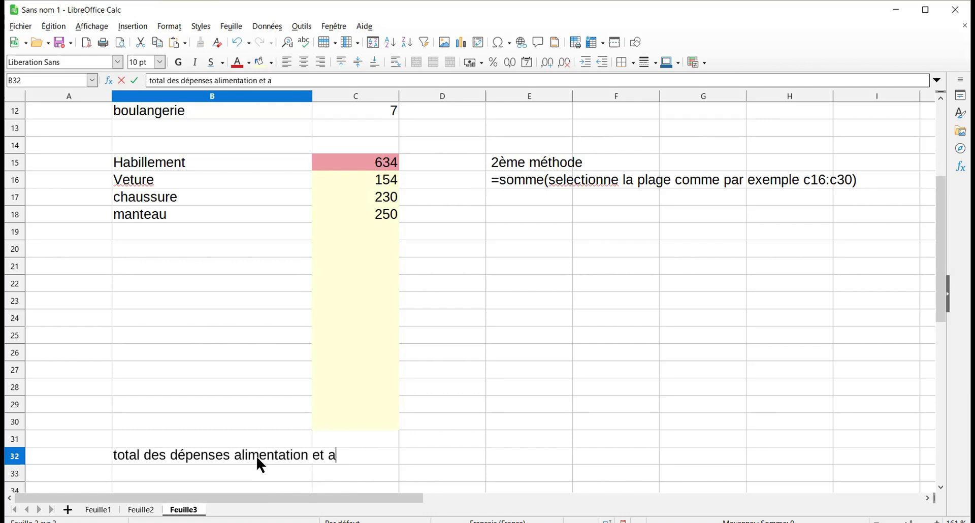
pyautogui.write('llement')
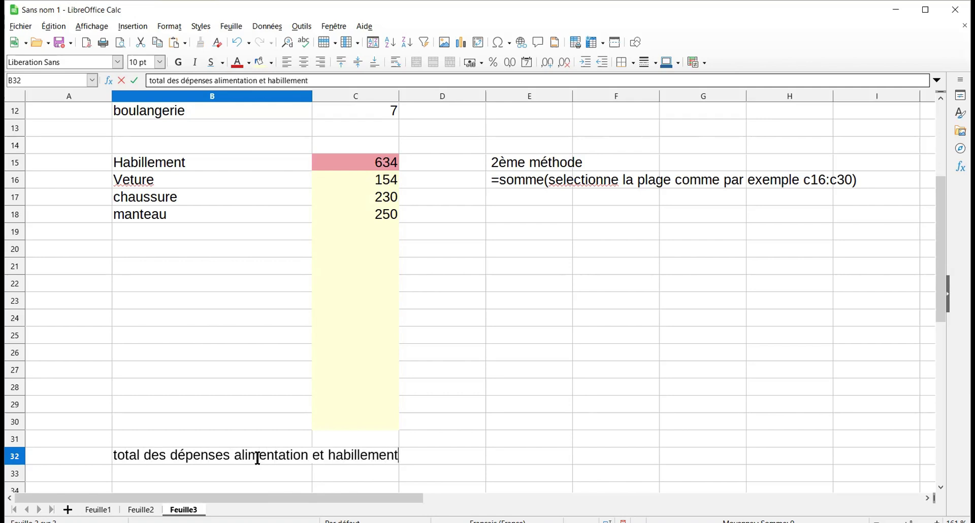
pyautogui.press('Return')
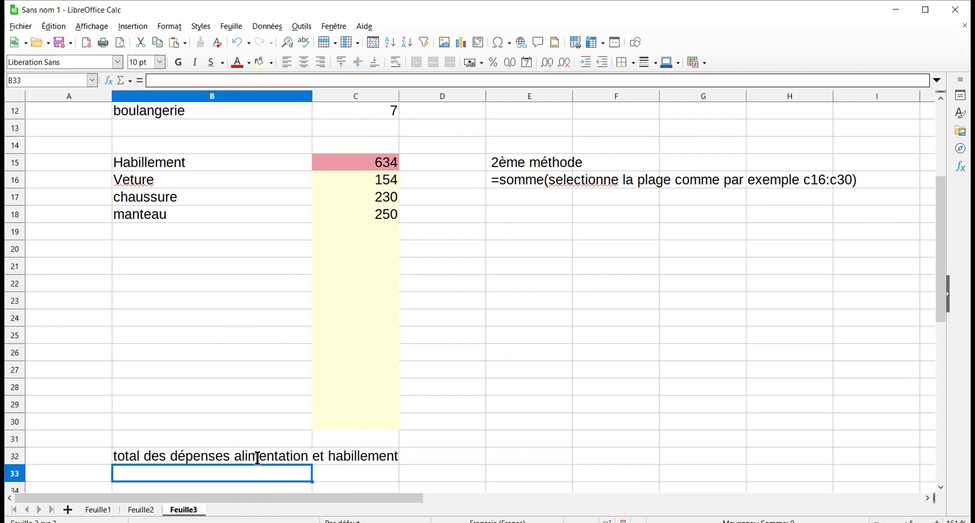
# Turn on automatic line wrapping (Renvoi à la ligne automatique) for the label in B32.
pyautogui.click(243, 457)
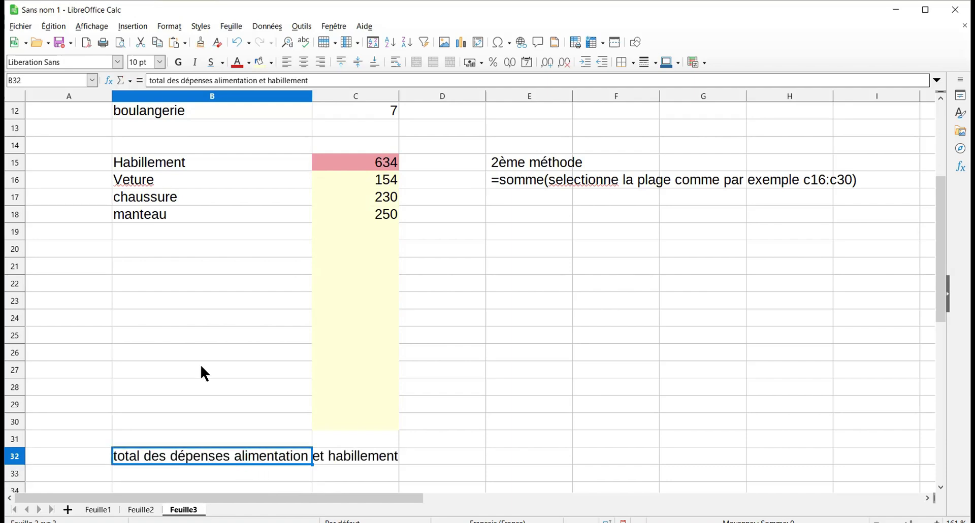
pyautogui.click(168, 26)
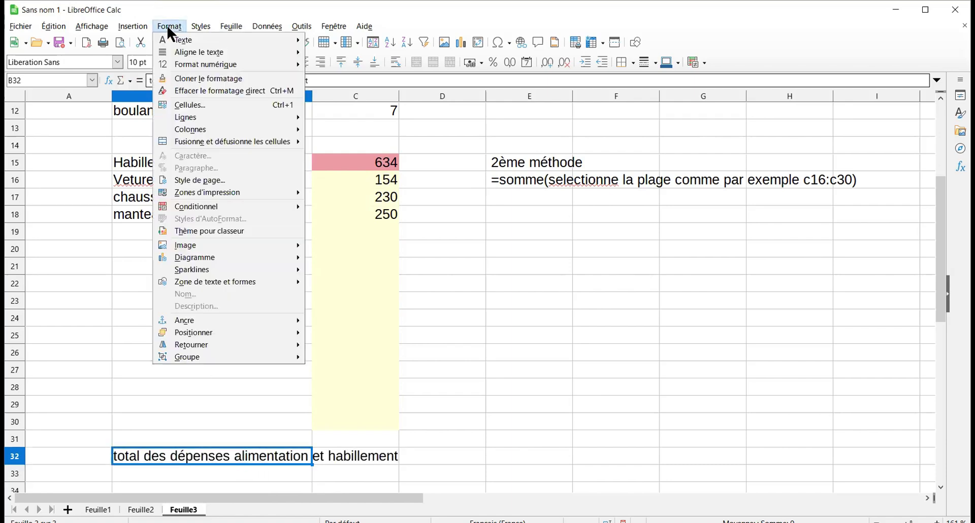
pyautogui.click(175, 106)
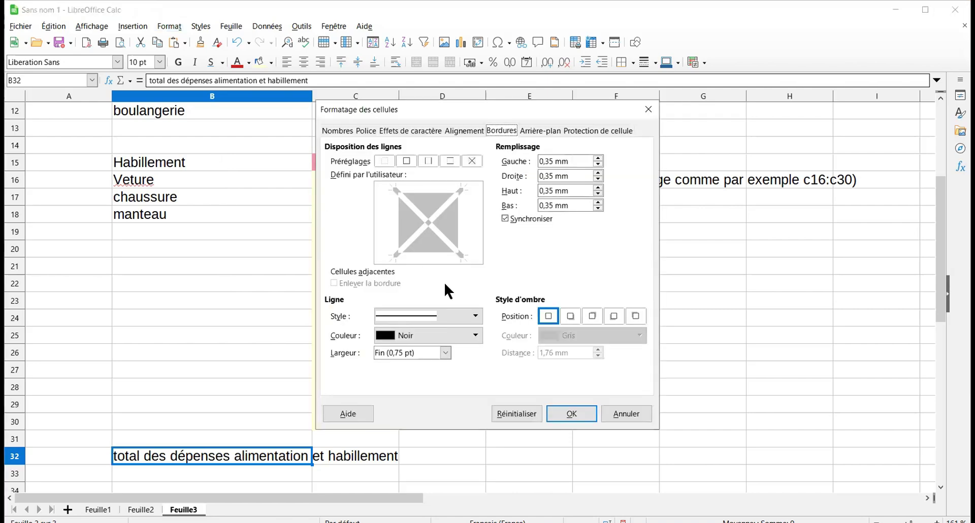
pyautogui.click(470, 131)
pyautogui.click(376, 282)
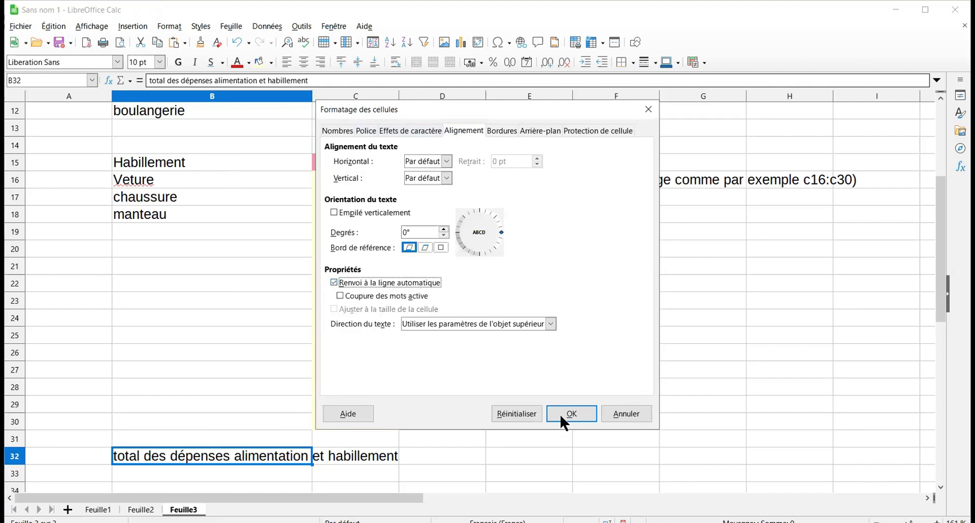
pyautogui.click(560, 415)
# Enter the note "c'est C8 + C15" in B33, below the combined expenses label.
pyautogui.click(371, 465)
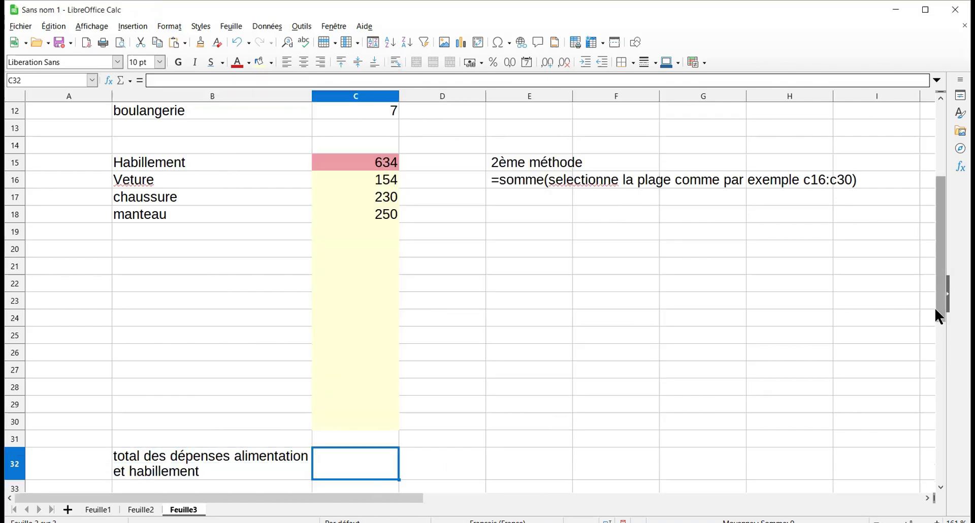
pyautogui.keyDown('ctrl'); pyautogui.scroll(-3, 935, 307); pyautogui.keyUp('ctrl')
pyautogui.moveTo(936, 310); pyautogui.dragTo(939, 258)
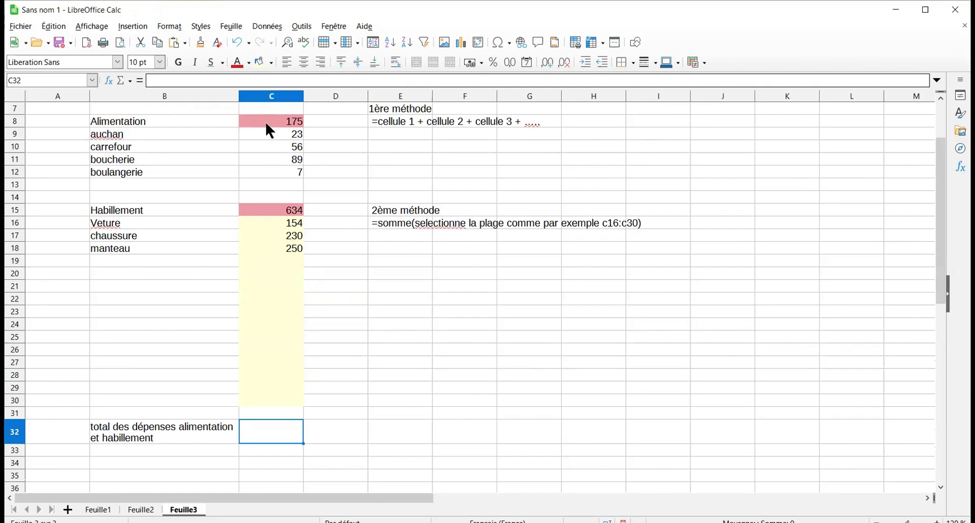
pyautogui.click(144, 449)
pyautogui.write("c'")
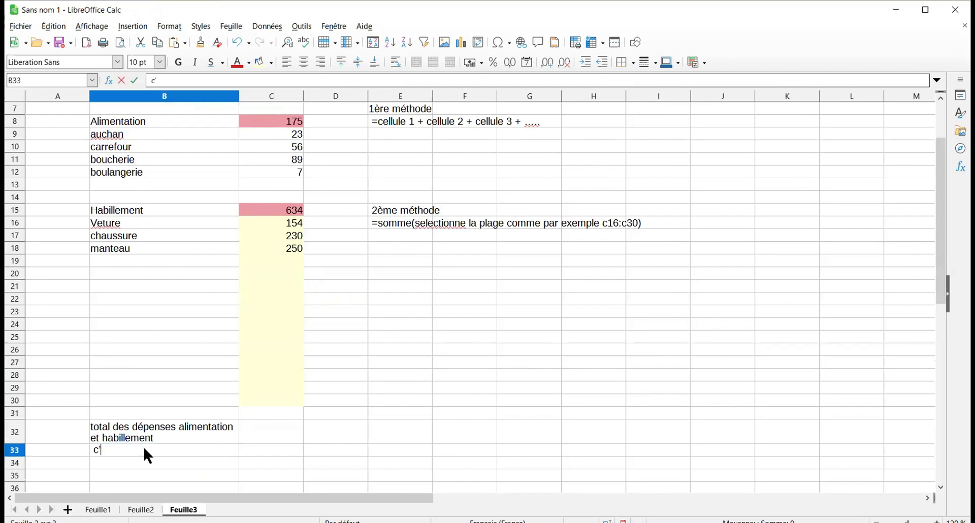
pyautogui.write('est C8 + C15')
# Enter the formula =C8+C15 in C32 to total the food and clothing expenses.
pyautogui.click(272, 434)
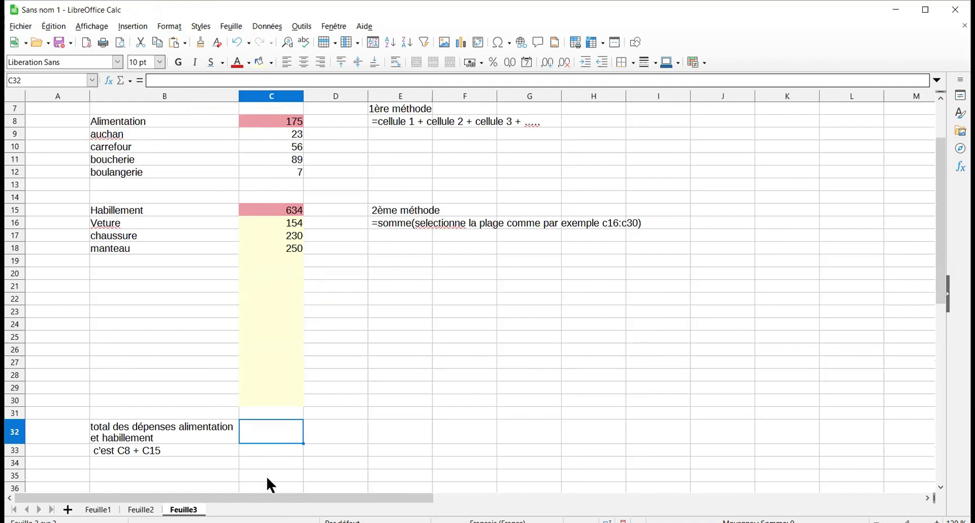
pyautogui.press('BackSpace')
pyautogui.write('=')
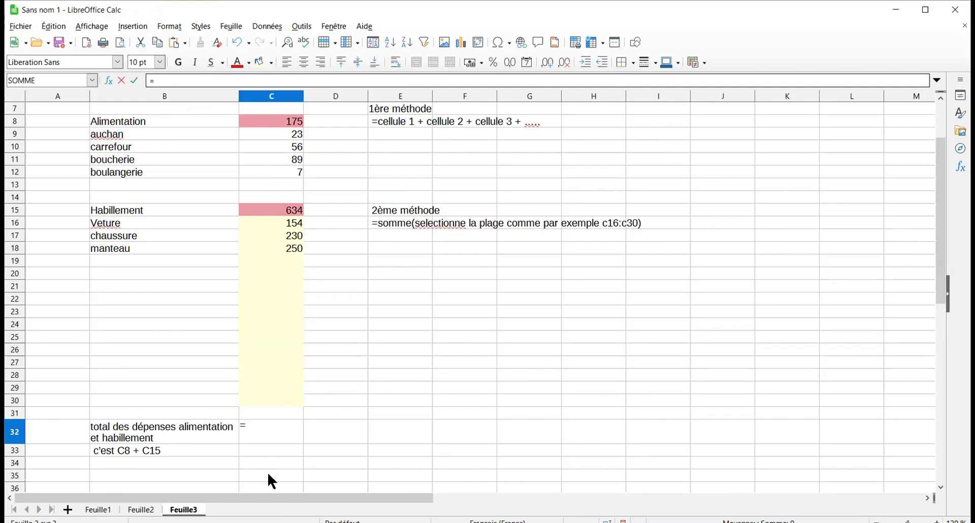
pyautogui.click(276, 117)
pyautogui.write('+')
pyautogui.click(278, 208)
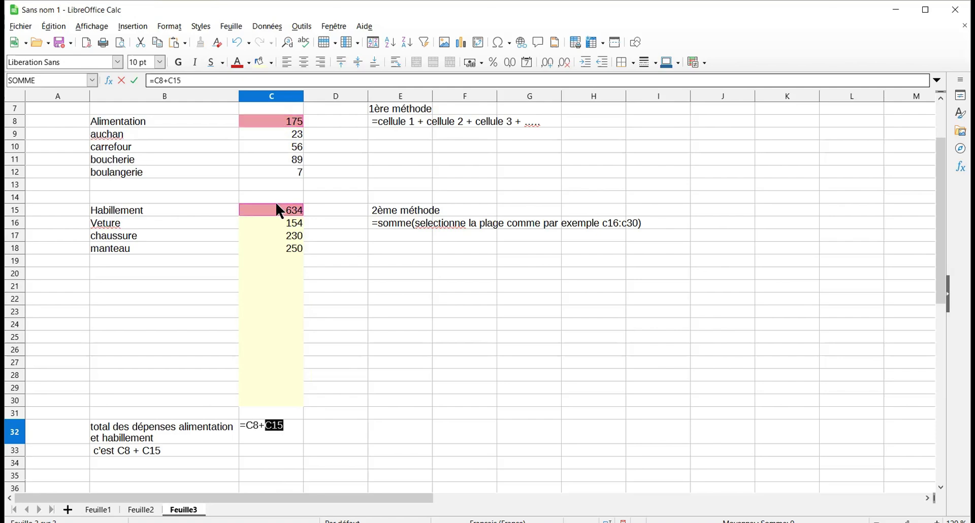
pyautogui.press('Return')
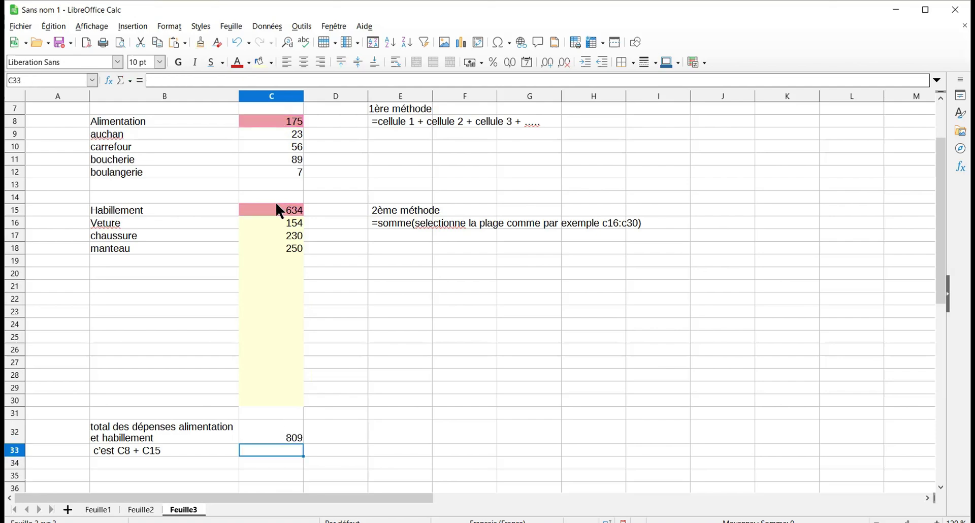
# Give the combined expenses total in C32 a light mauve background colour.
pyautogui.click(264, 438)
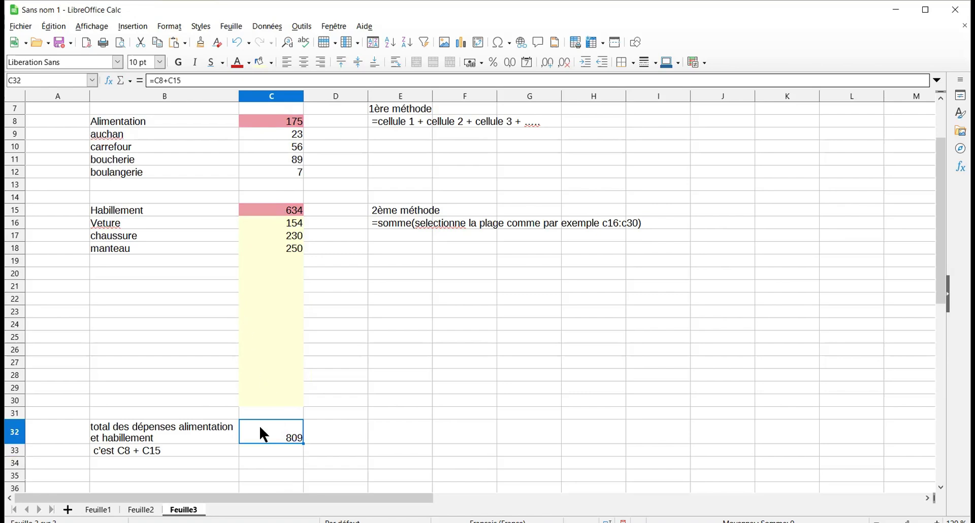
pyautogui.click(272, 59)
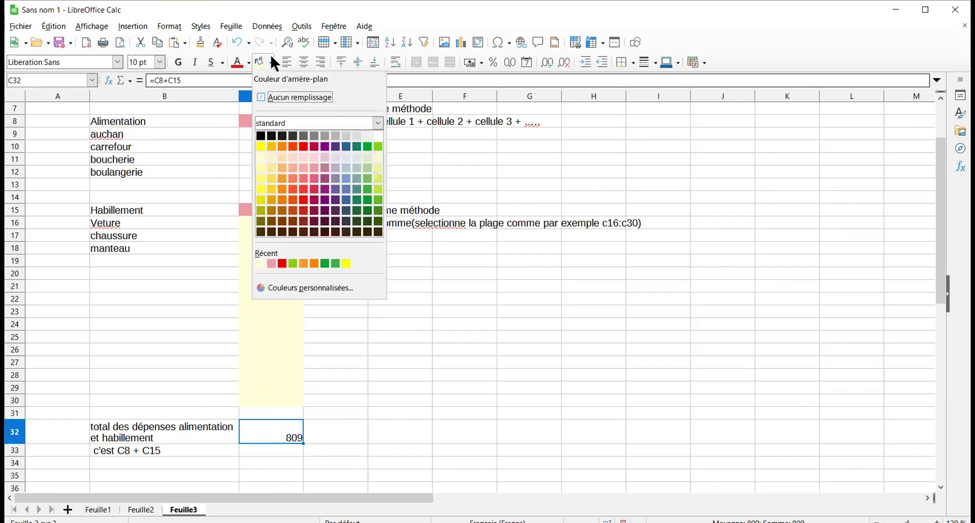
pyautogui.click(326, 155)
pyautogui.click(373, 373)
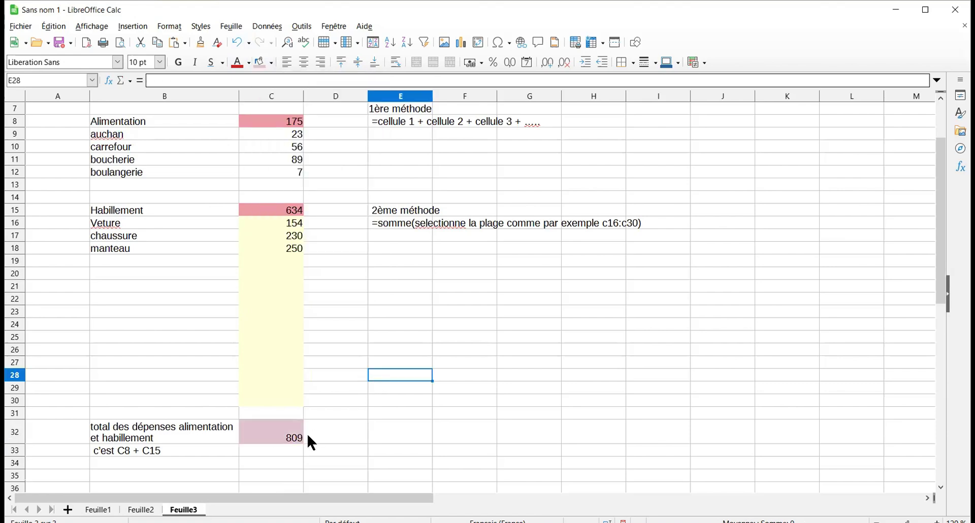
pyautogui.click(268, 432)
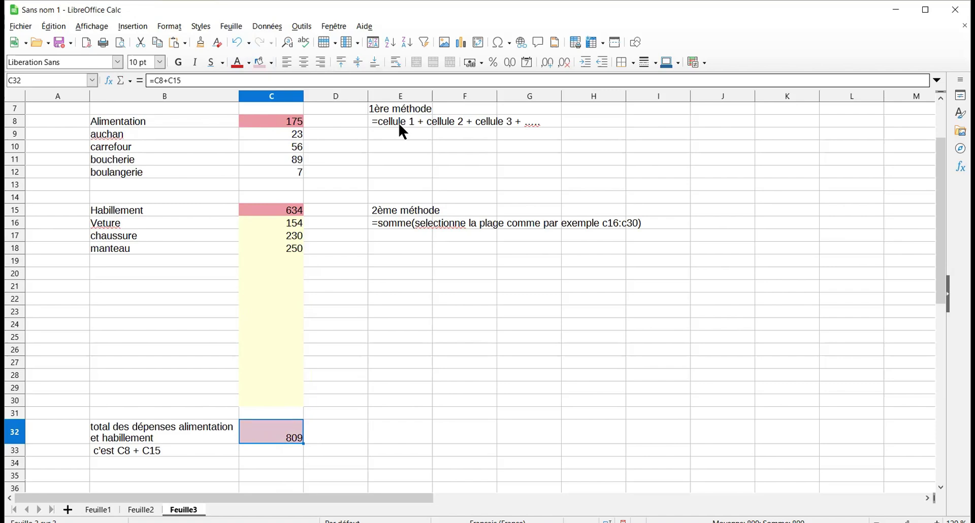
# Enter the label "total des recettes" in B35 and the amount 1500 in C35.
pyautogui.scroll(-2, 401, 132)
pyautogui.click(148, 400)
pyautogui.write('total des recettes')
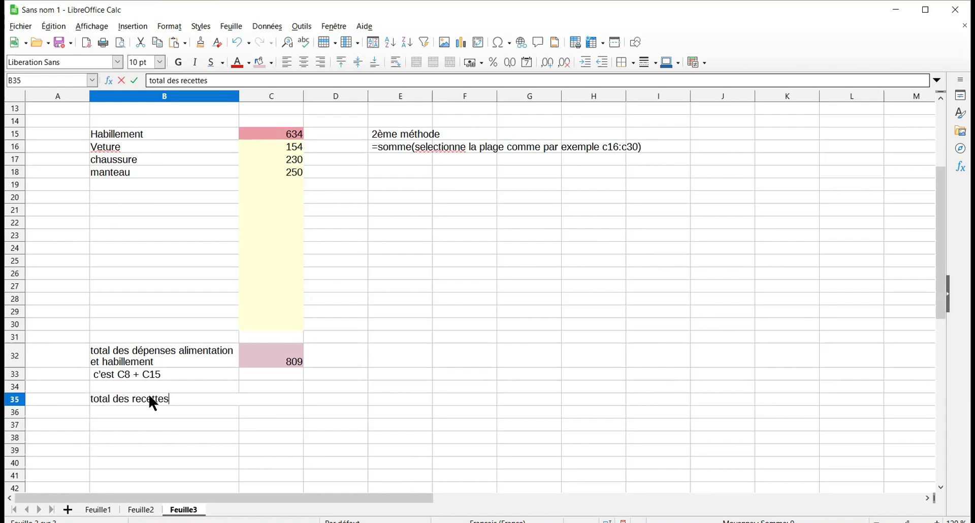
pyautogui.press('Tab')
pyautogui.write('1500')
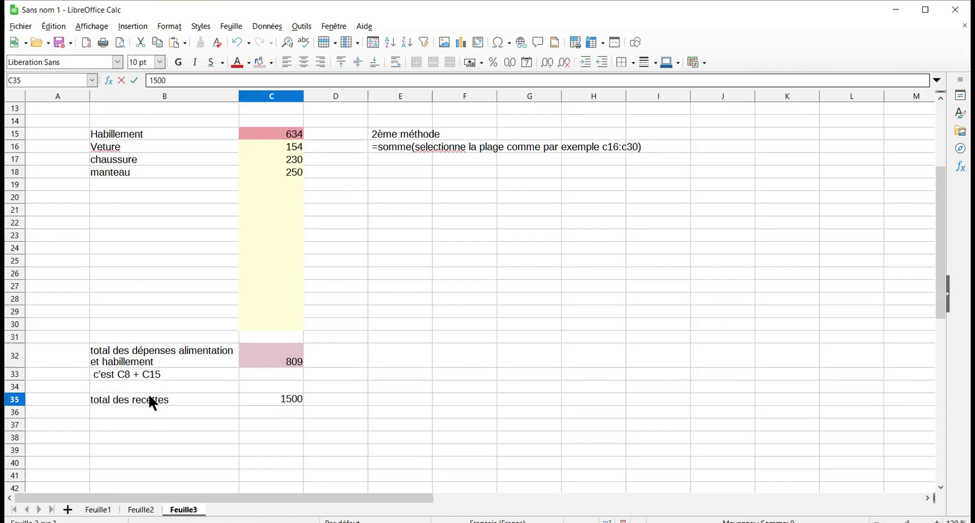
pyautogui.press('Return')
# Enter the label "Recettes – dépenses" in B37.
pyautogui.press('Down')
pyautogui.press('Left')
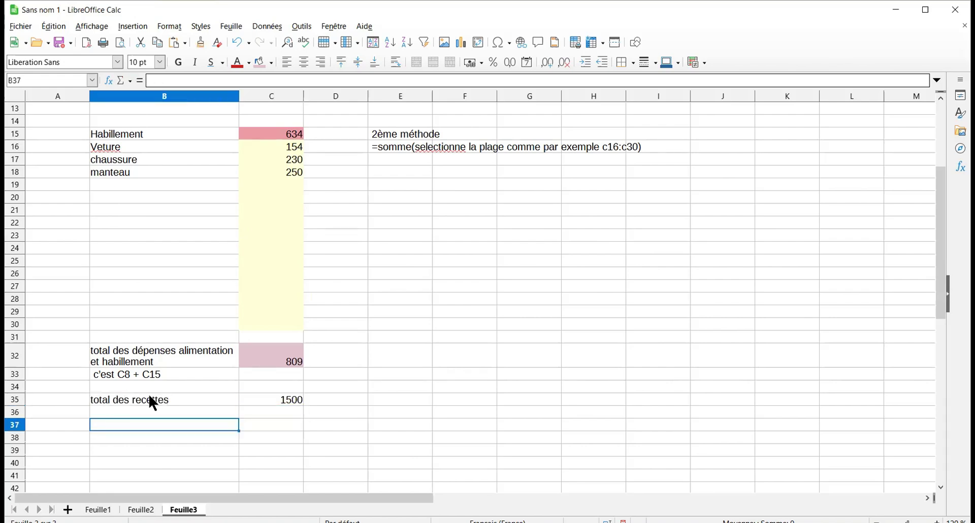
pyautogui.write('recettes ')
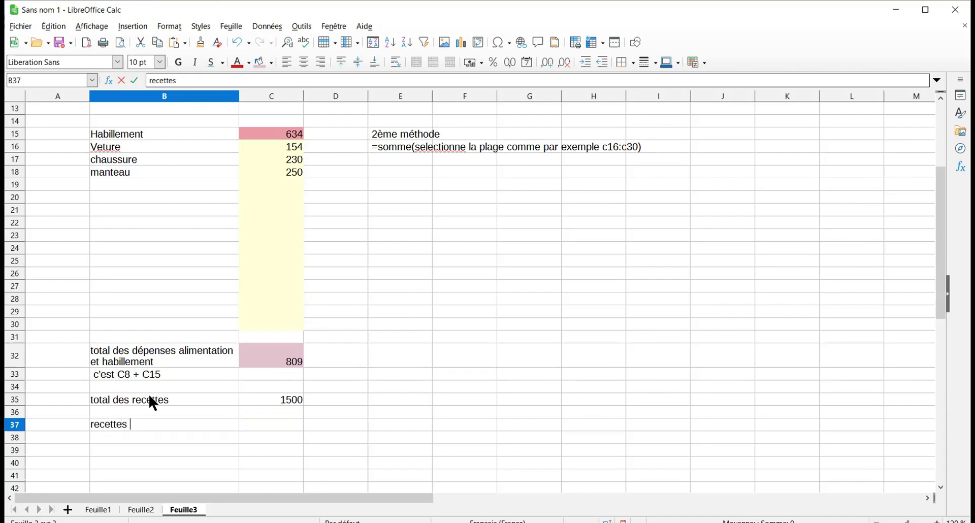
pyautogui.write('- dépense')
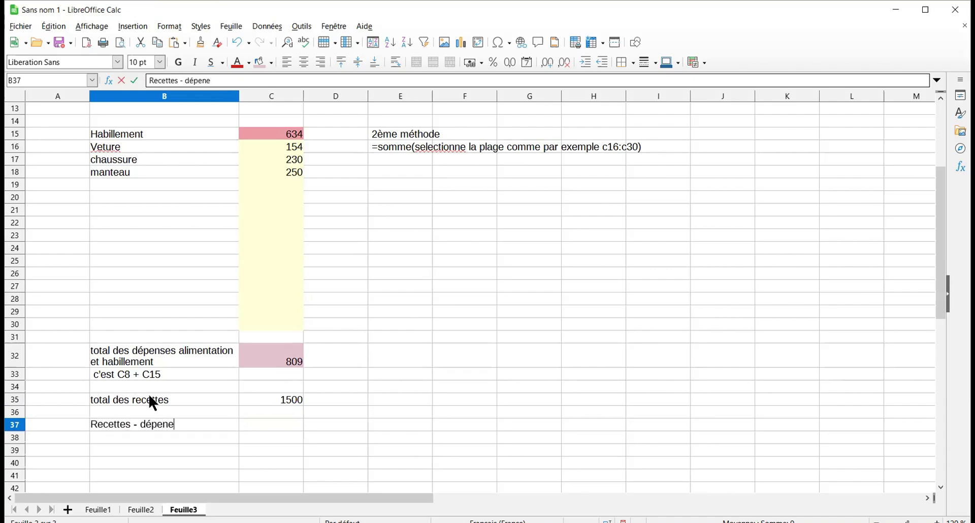
pyautogui.write('s')
pyautogui.press('Tab')
# Enter the formula =C35-C32 in C37 to subtract the total expenses from the income.
pyautogui.write('=')
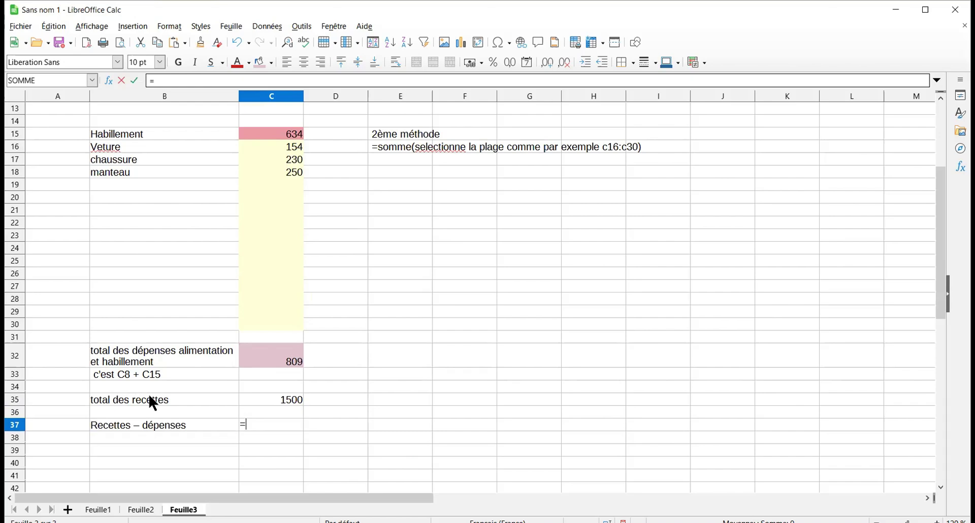
pyautogui.press('Up')
pyautogui.press('Up')
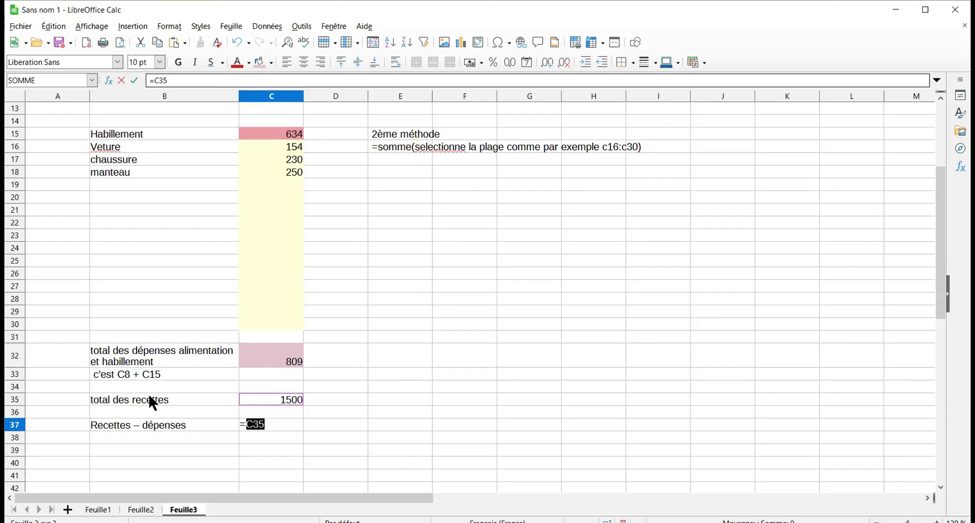
pyautogui.write('-')
pyautogui.click(248, 352)
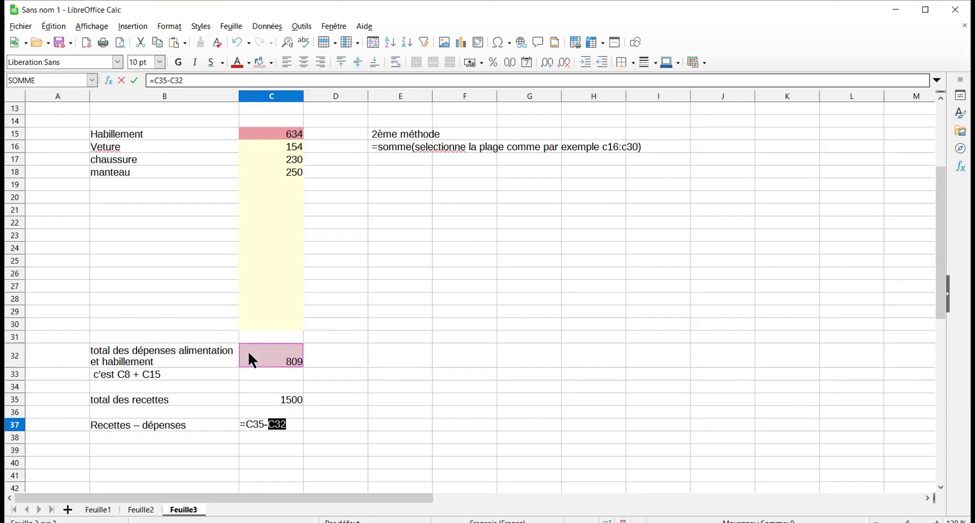
pyautogui.press('Return')
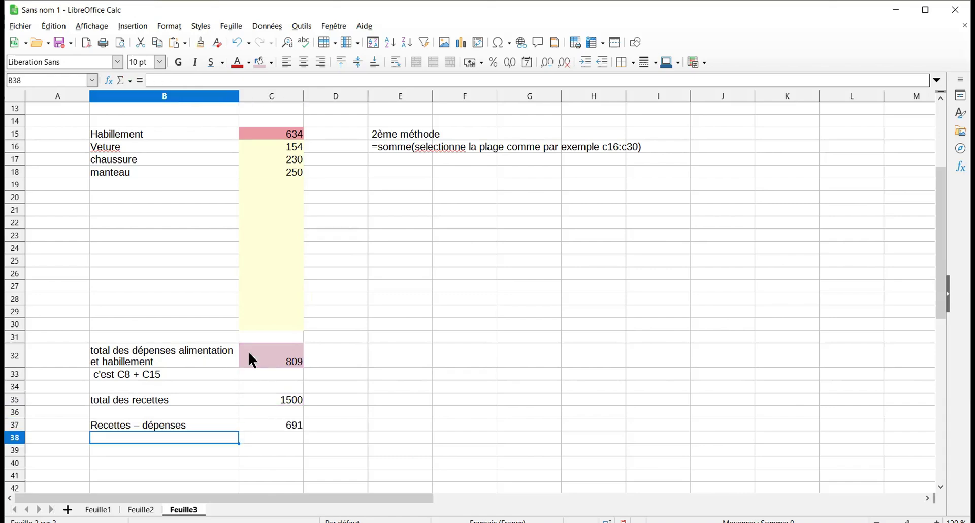
# Give the income-minus-expenses result in C37 a golden orange background colour.
pyautogui.click(259, 424)
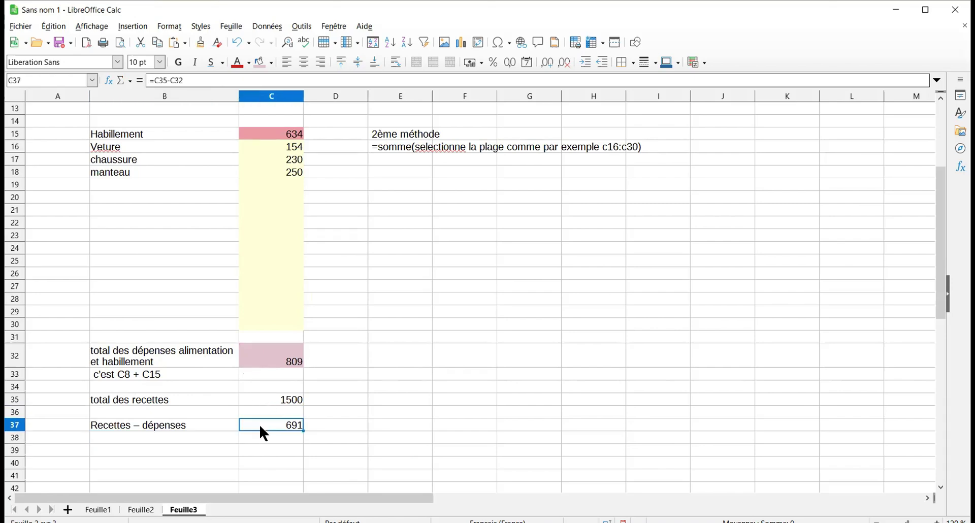
pyautogui.click(270, 62)
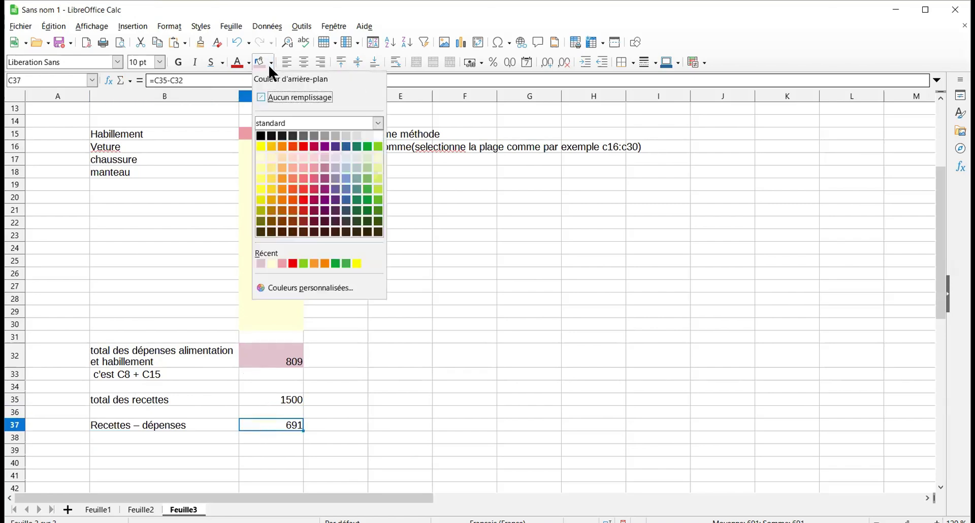
pyautogui.click(271, 147)
pyautogui.click(377, 363)
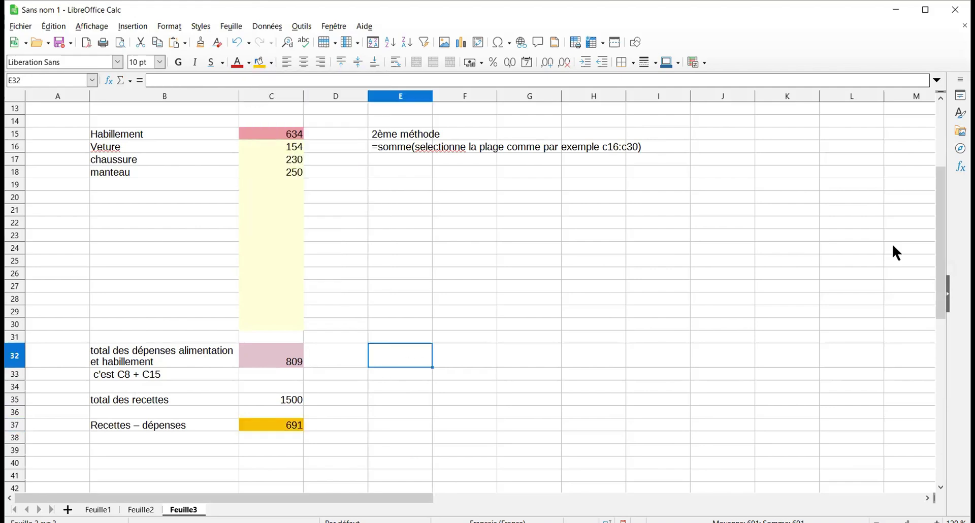
pyautogui.moveTo(938, 247)
pyautogui.mouseDown()
pyautogui.moveTo(936, 176)
pyautogui.moveTo(944, 233)
pyautogui.mouseUp()
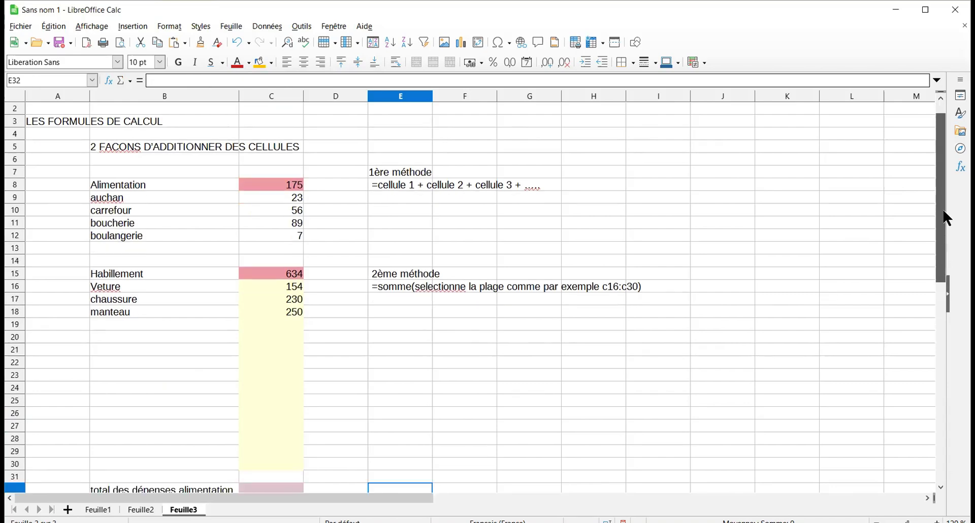
pyautogui.moveTo(941, 172); pyautogui.dragTo(941, 171)
pyautogui.click(610, 365)
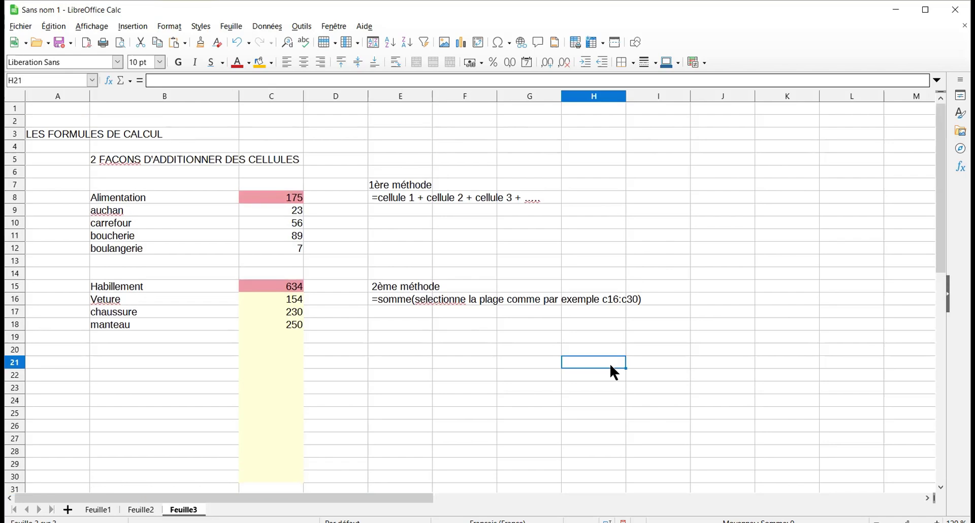